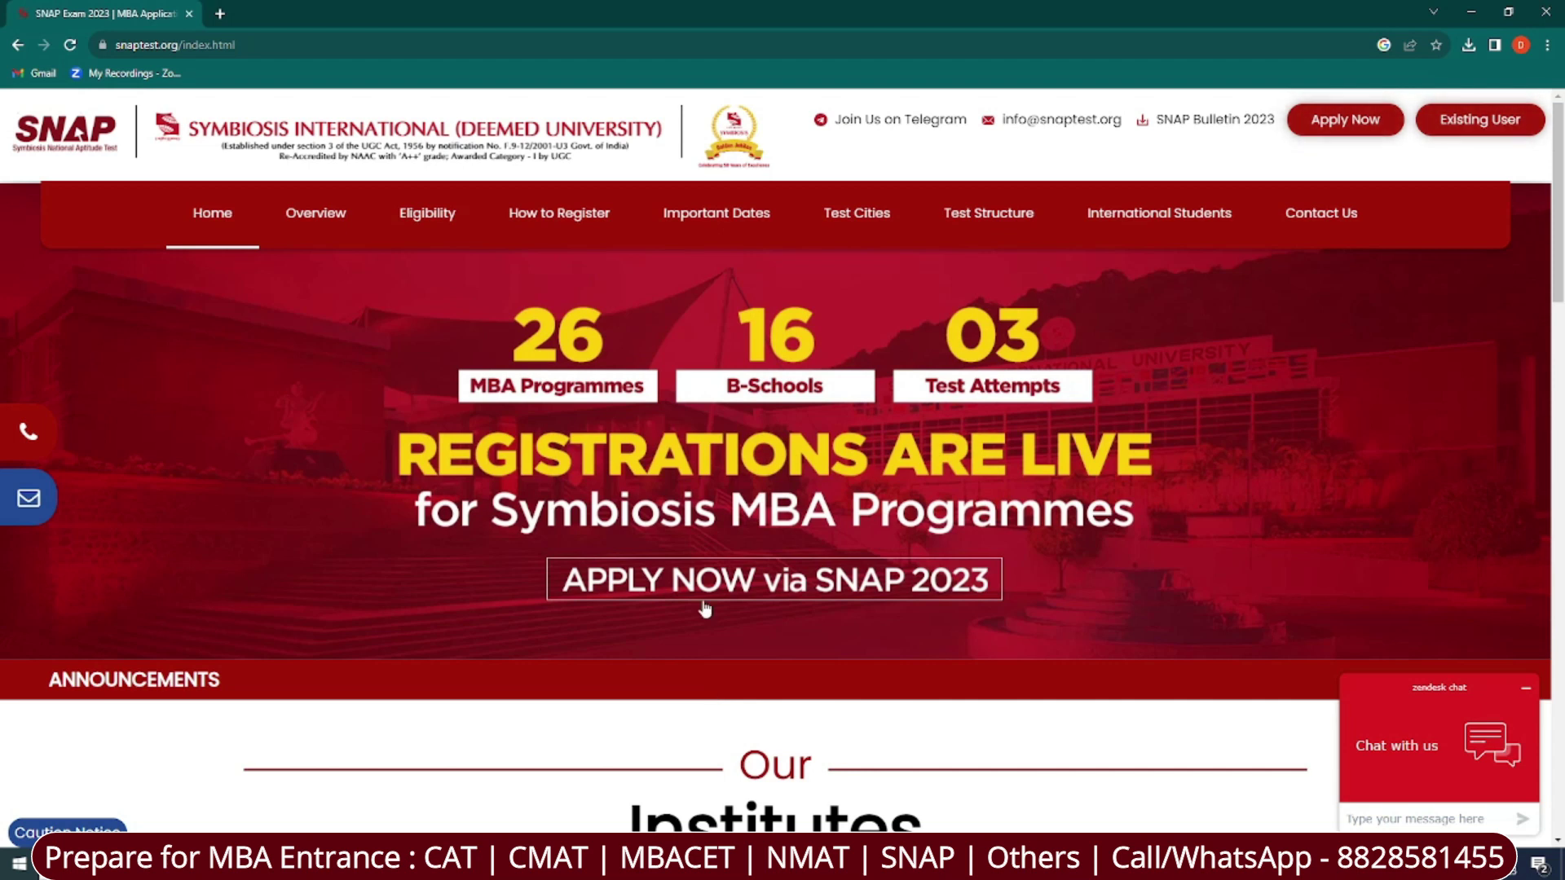
Review the SNAP 2023 important dates table, then return to the homepage.
click(721, 216)
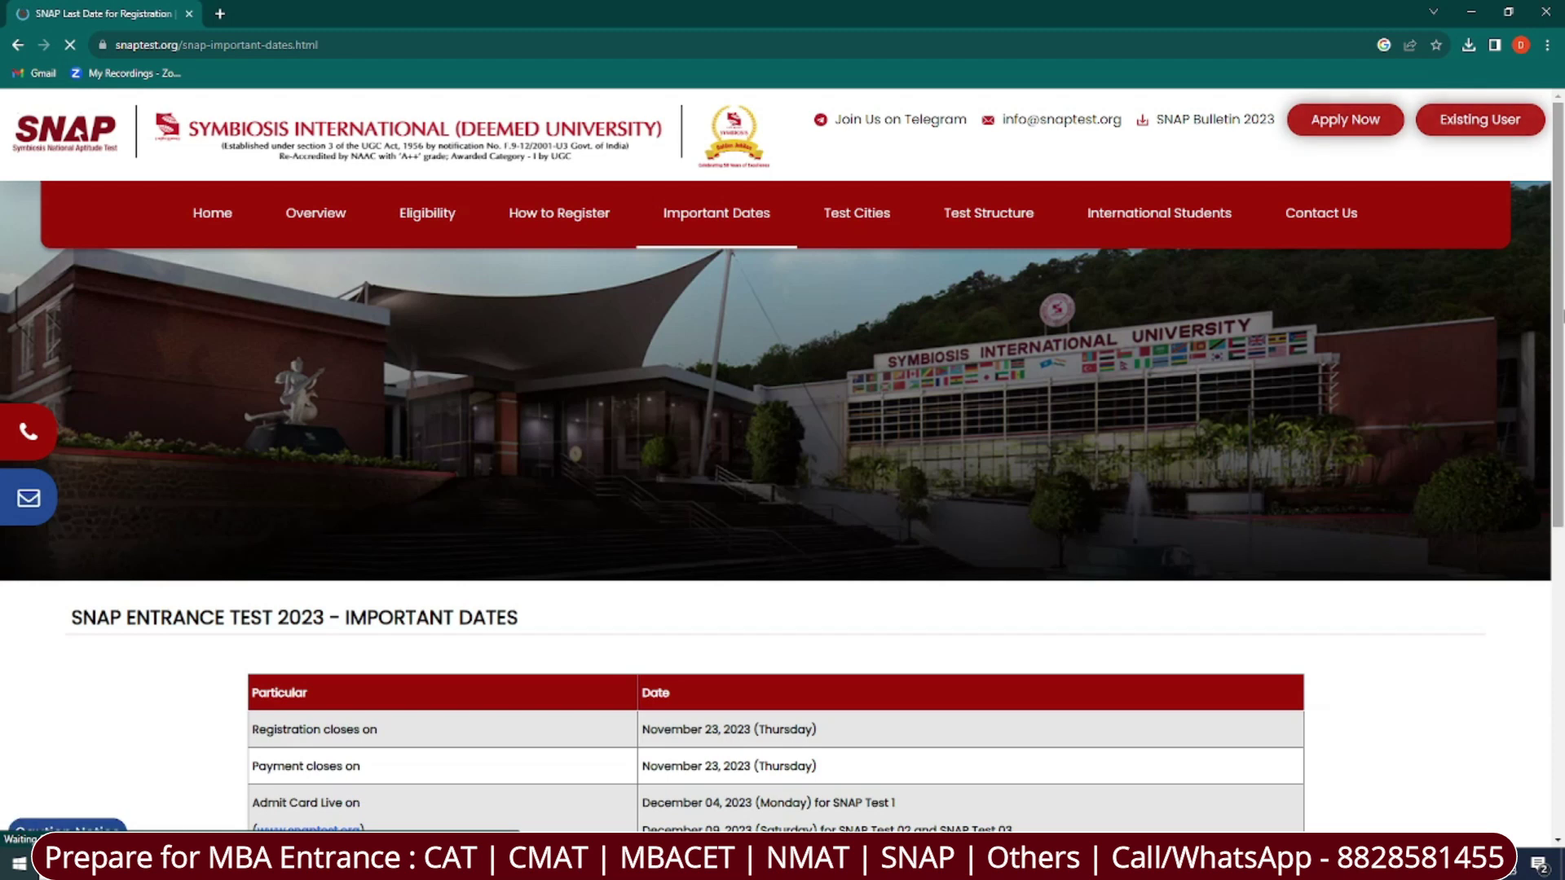
scroll(675, 555, down, 5)
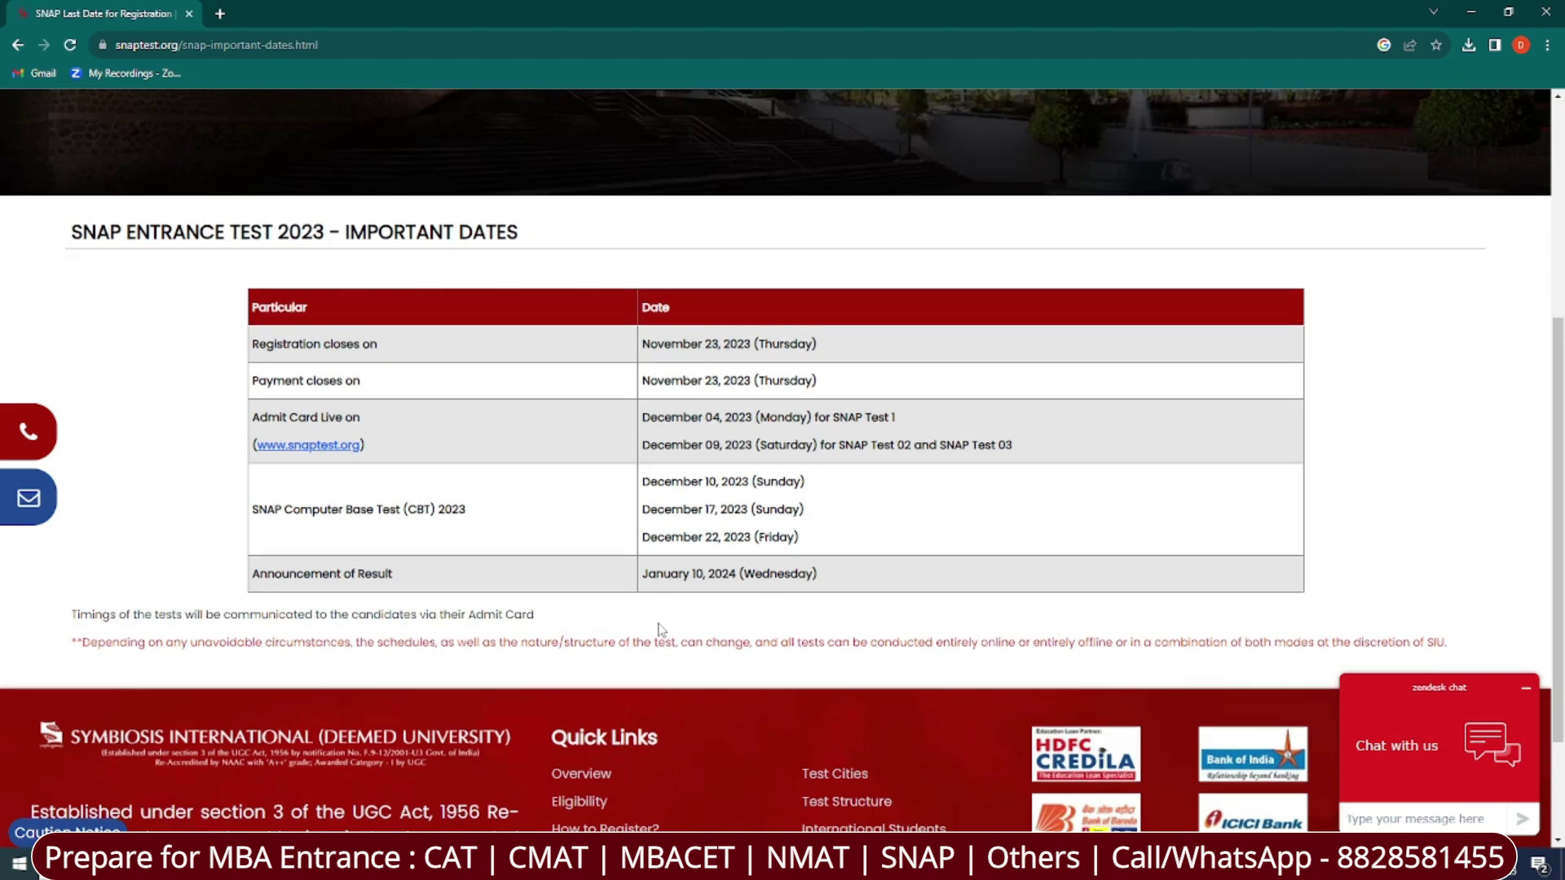
click(19, 47)
Browse the SNAP 2023 test cities list, then return to the homepage.
click(851, 214)
scroll(1555, 386, down, 8)
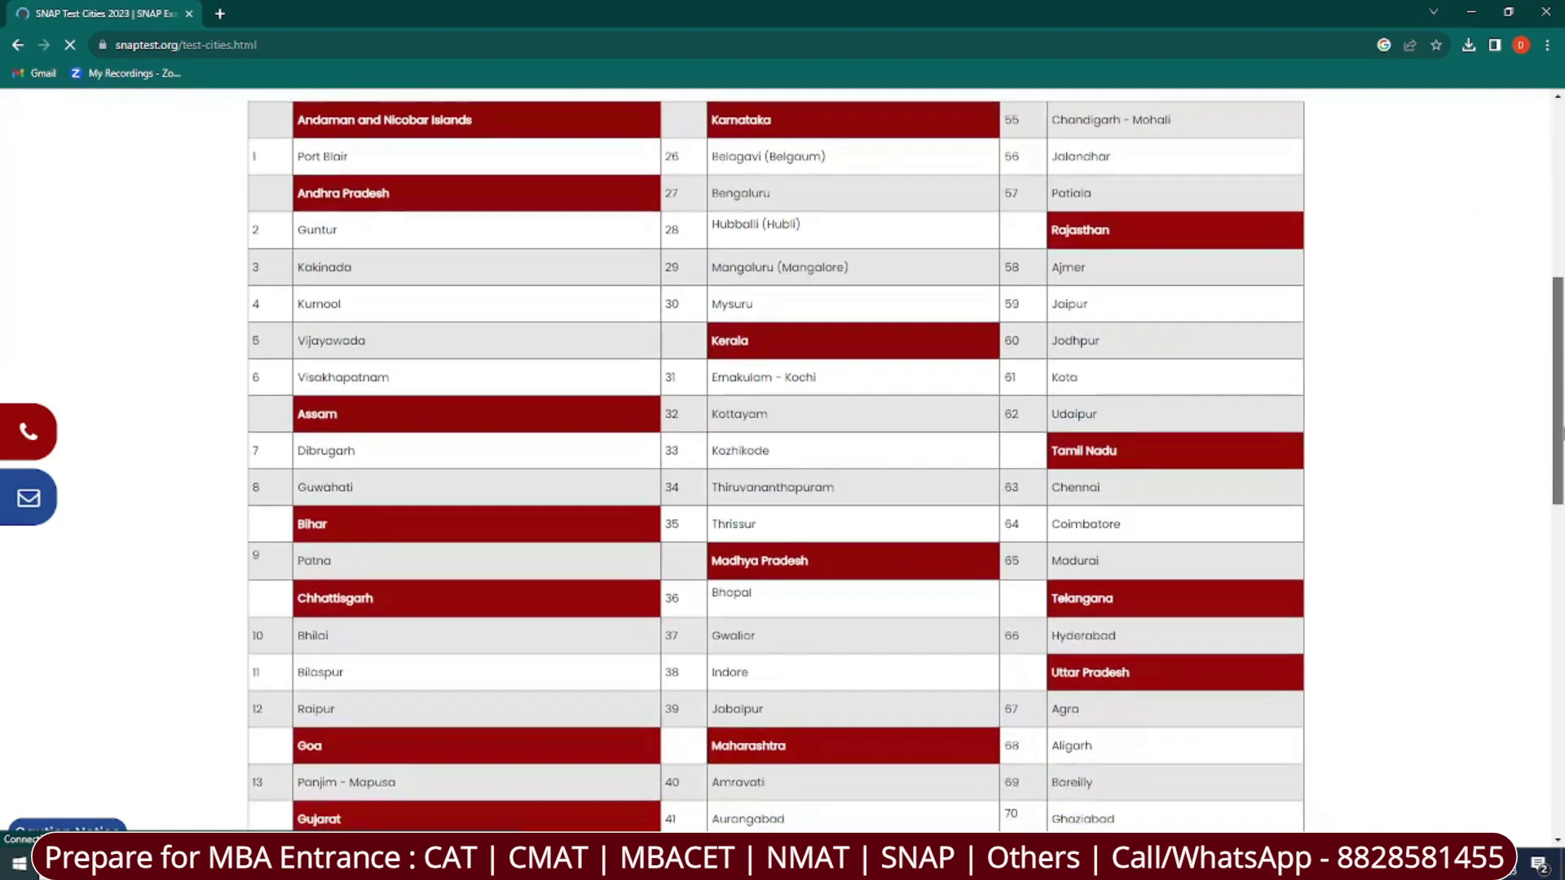
drag(1557, 434, 1561, 338)
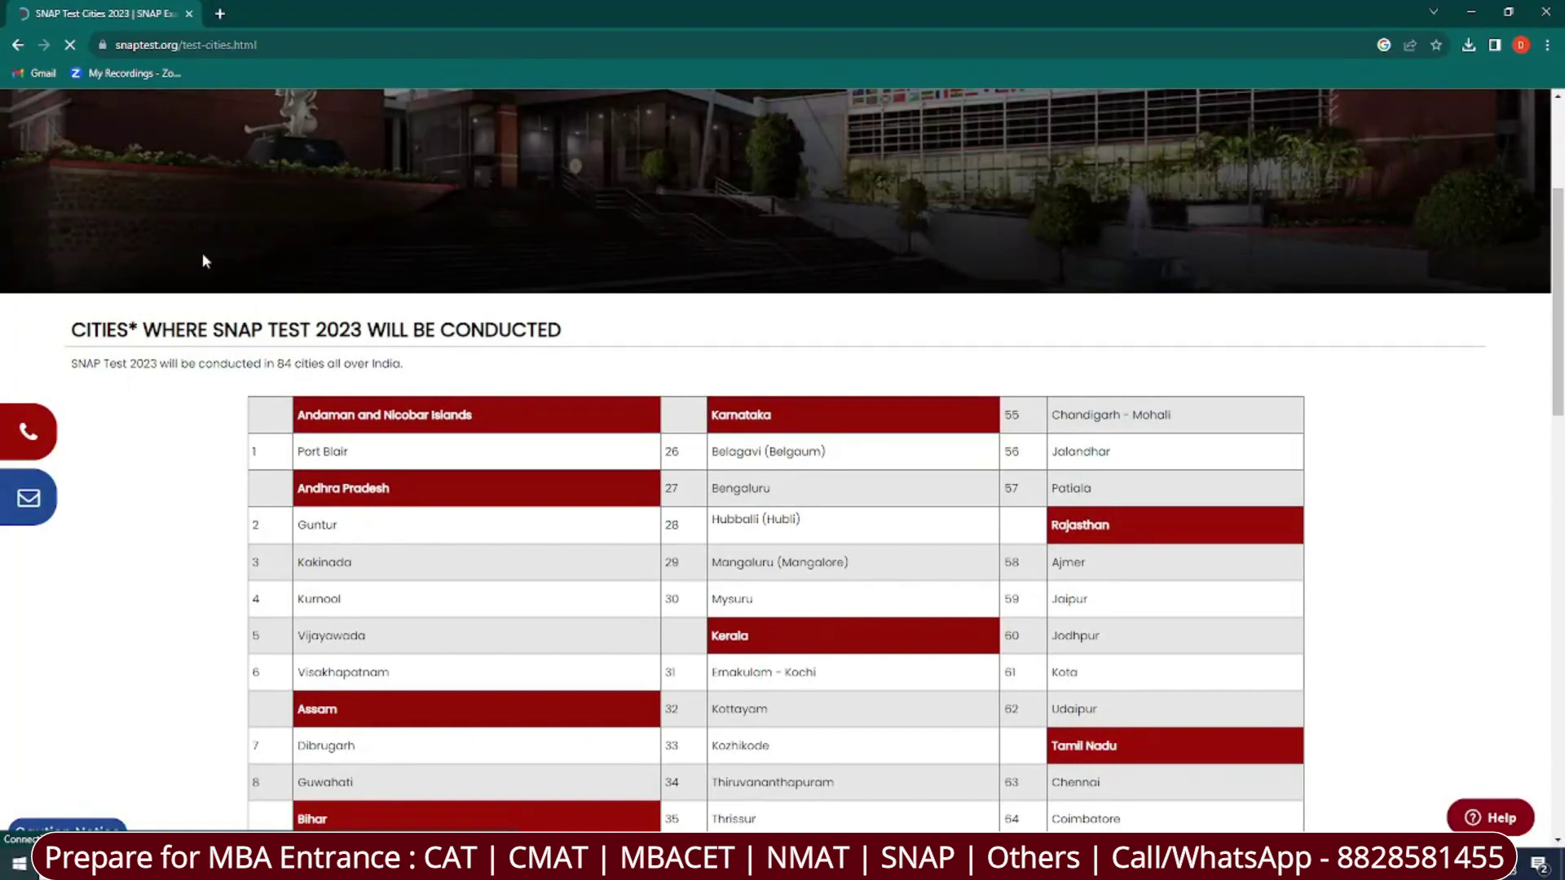
click(17, 45)
Scroll to the SNAP test structure table of sections, questions and marks.
click(992, 211)
scroll(993, 326, down, 2)
drag(1558, 263, 1559, 478)
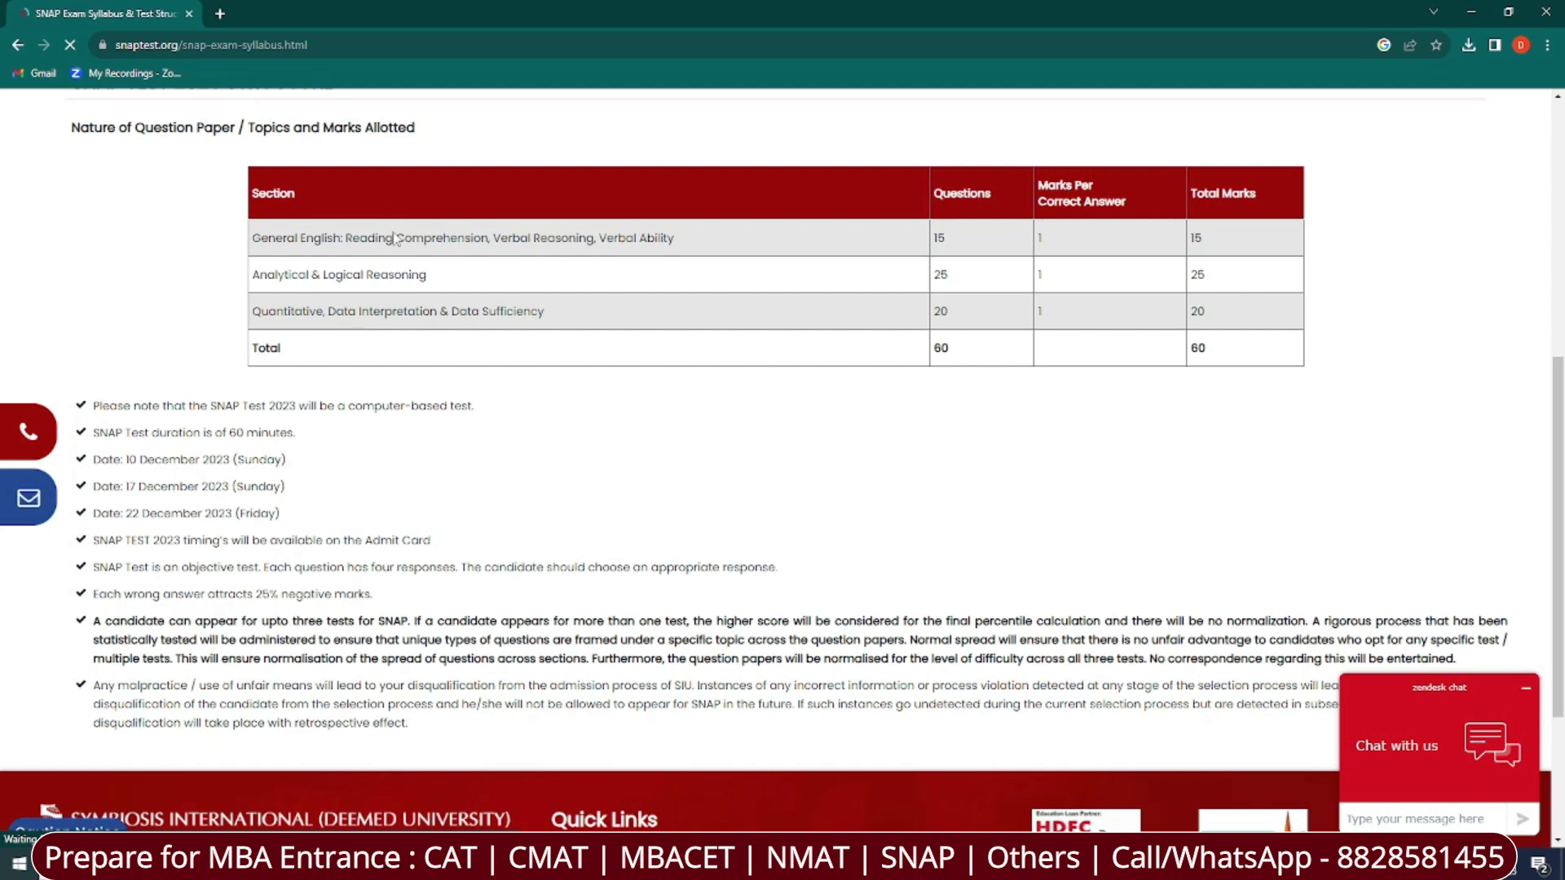
Highlight the 60-minute duration, computer-based test, test dates and 25% negative marking notes, then go back.
drag(232, 432, 322, 430)
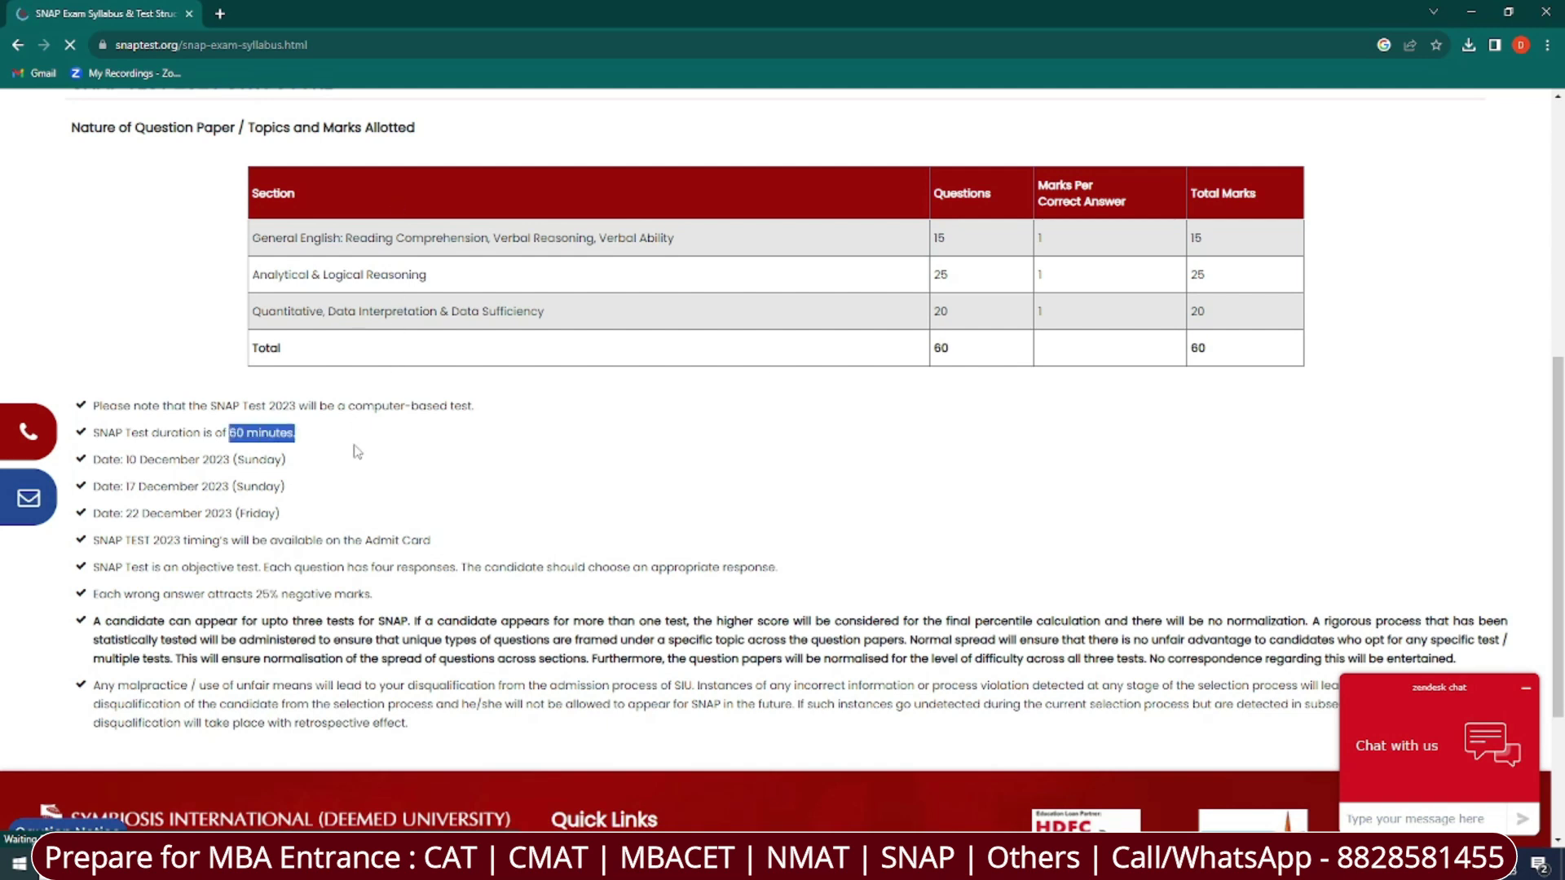
click(410, 486)
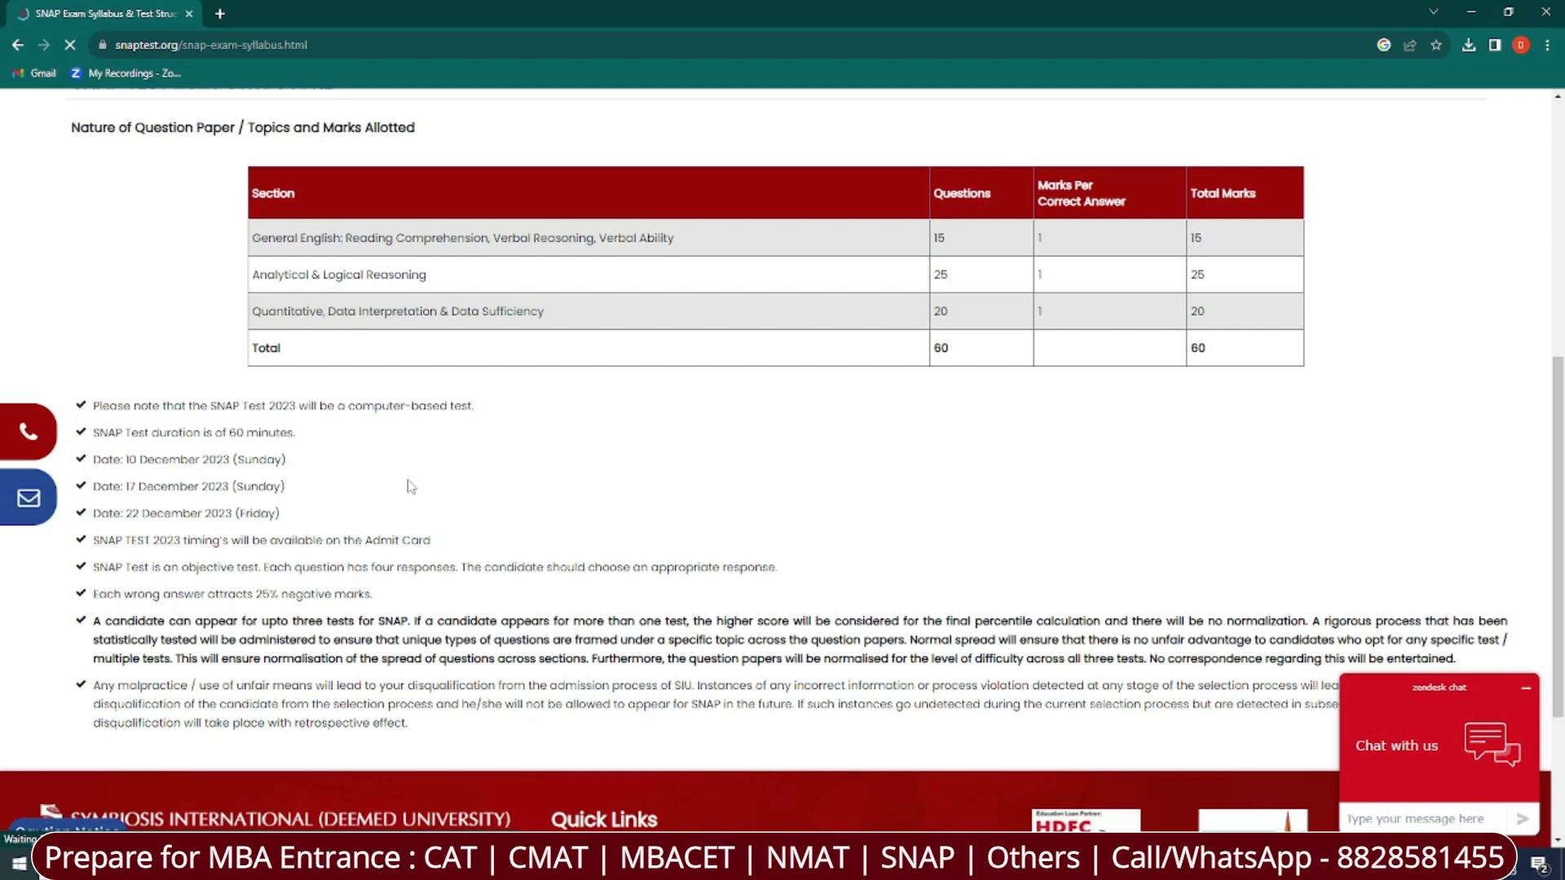
drag(362, 405, 519, 405)
click(499, 478)
drag(85, 459, 309, 536)
click(395, 526)
drag(253, 599, 276, 598)
click(436, 611)
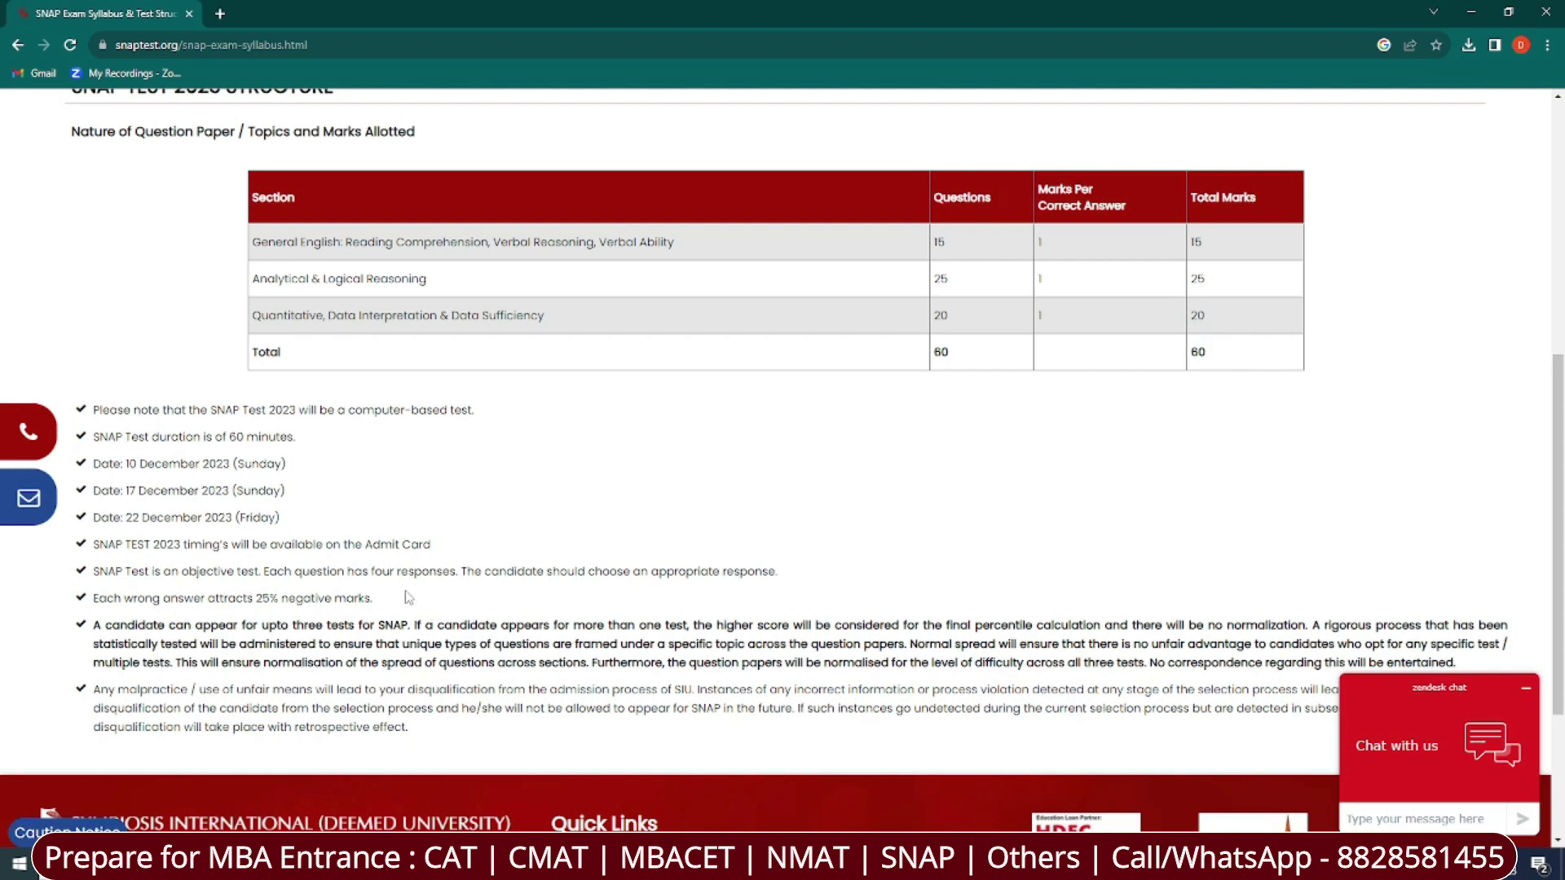
click(17, 45)
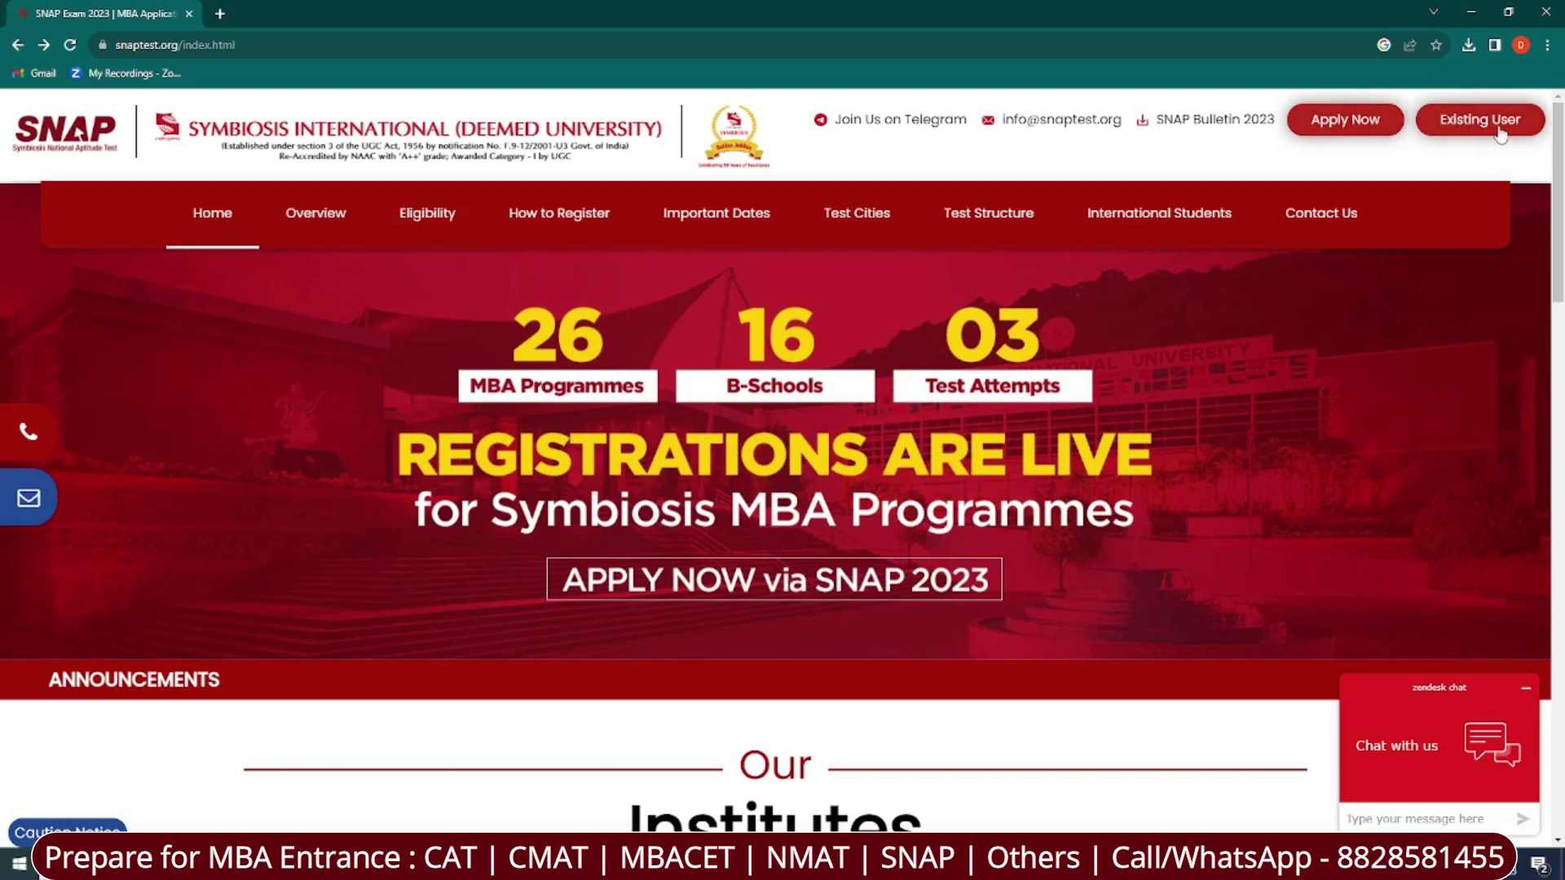
Open the Existing User sign-in page for the SNAP 2023 portal.
click(1479, 119)
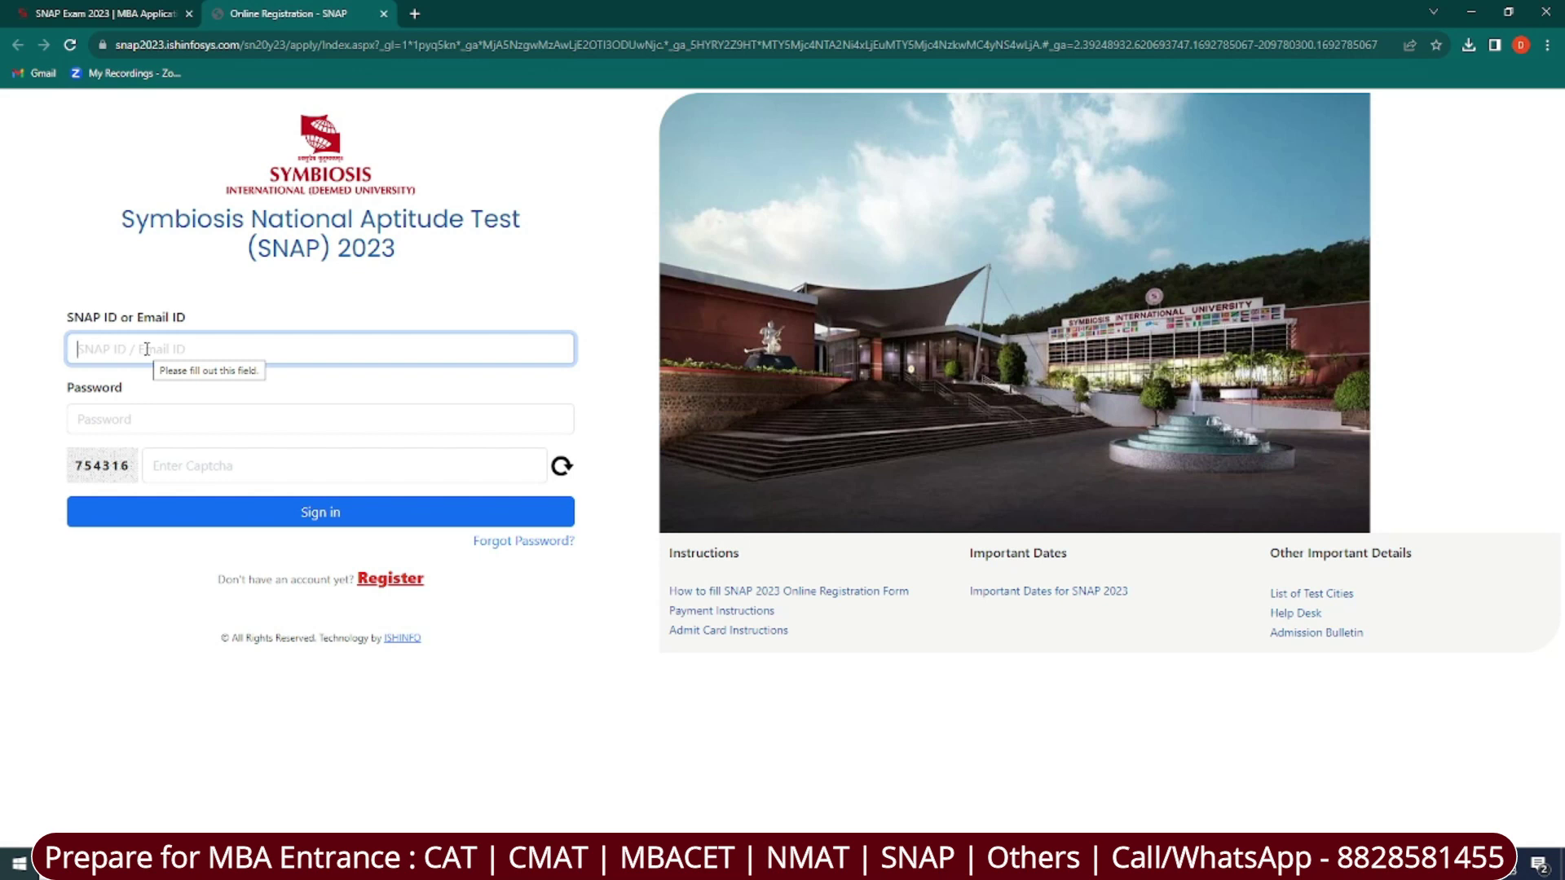
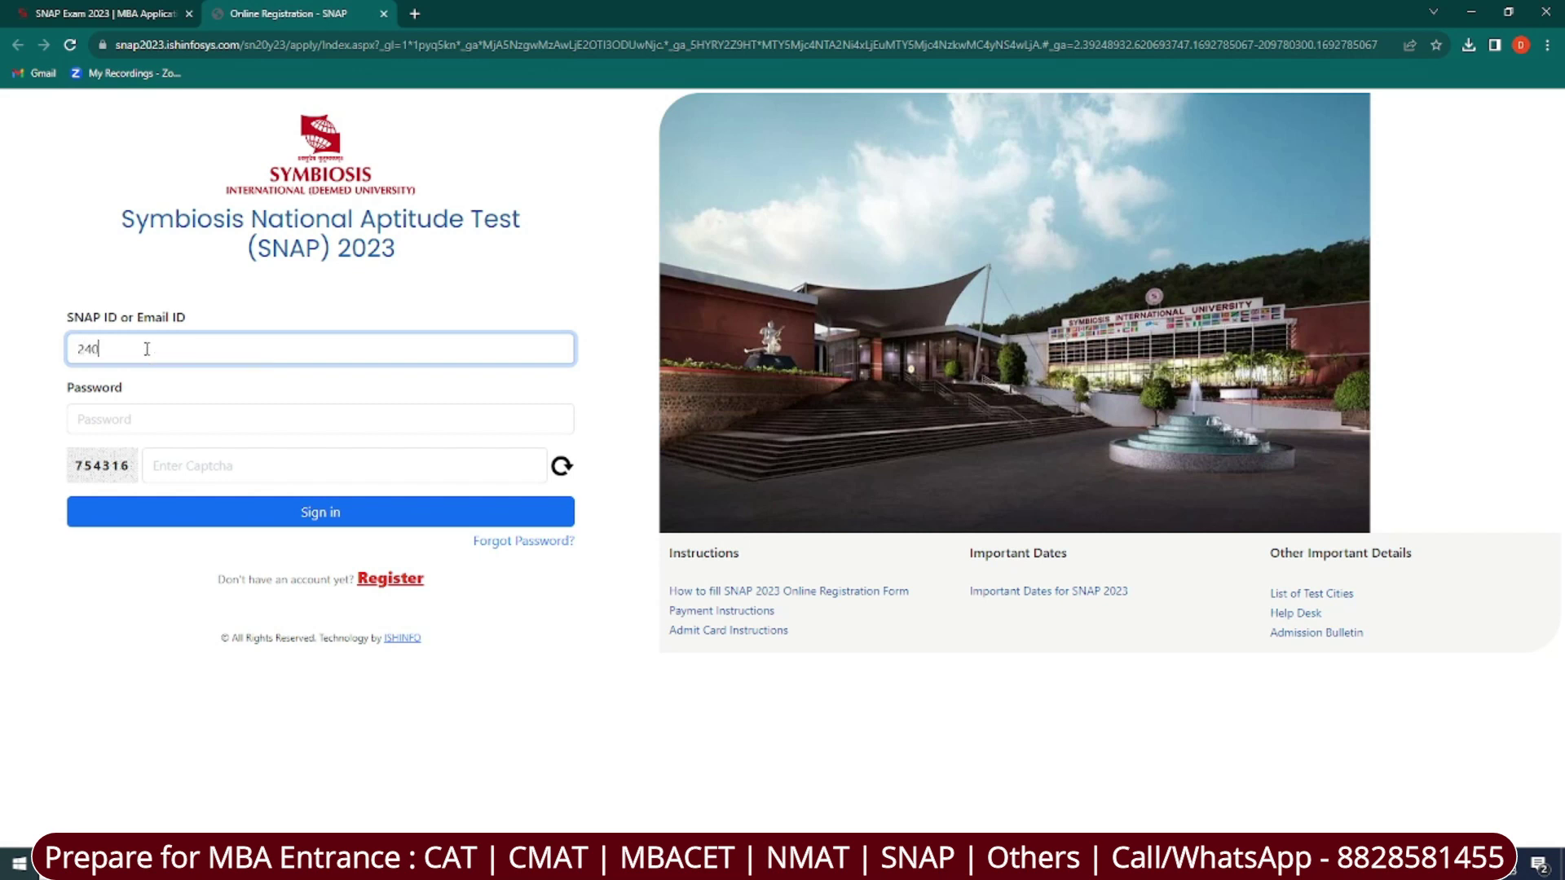
Sign in with the candidate's SNAP ID and password, then open the application preview.
click(154, 410)
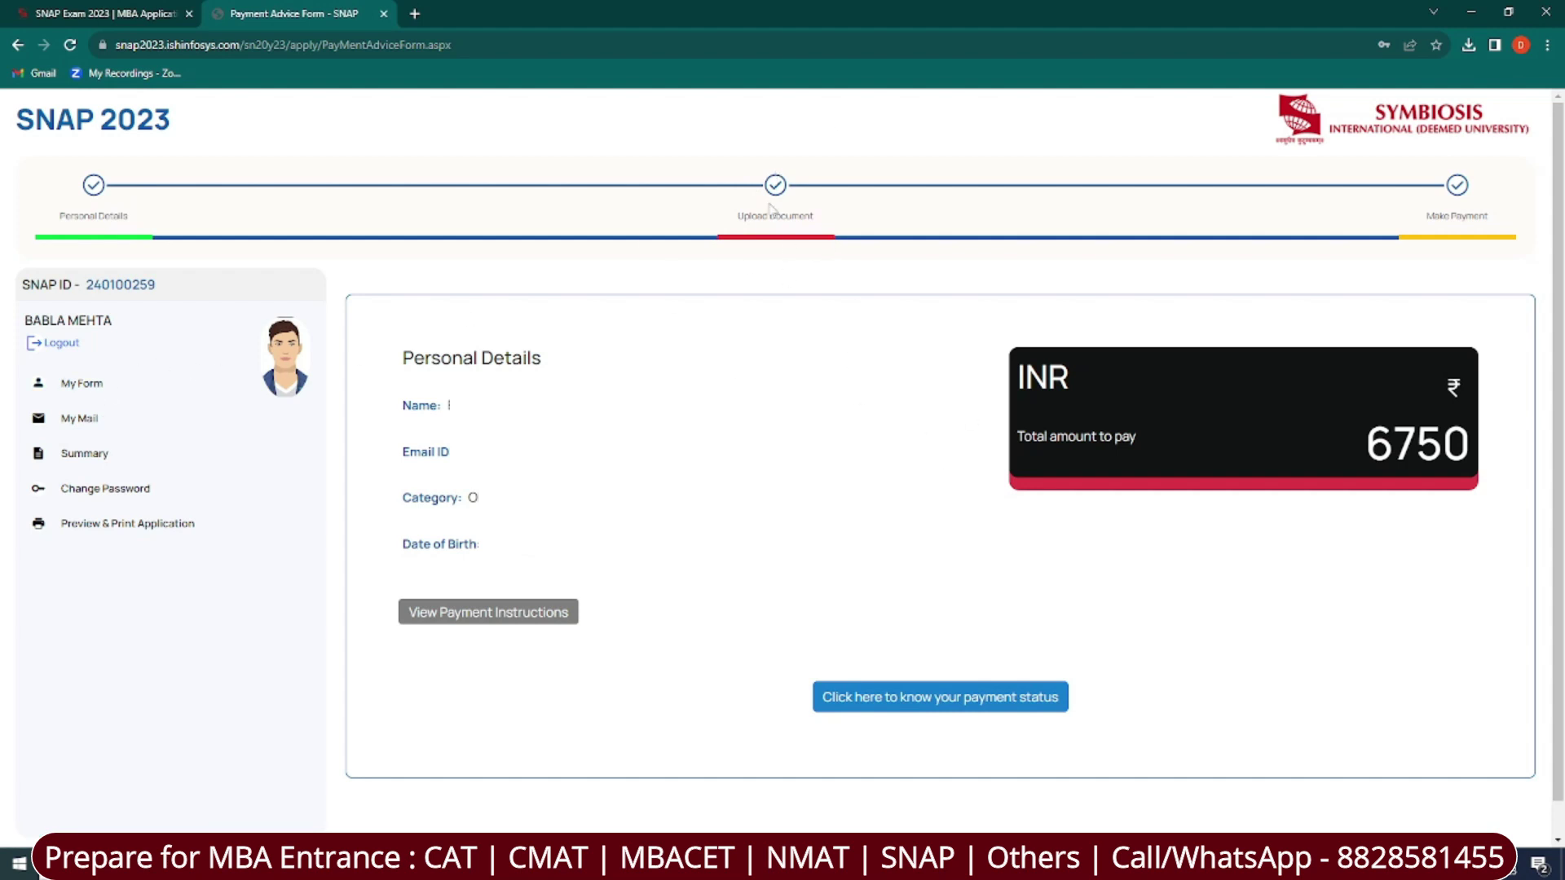
click(133, 527)
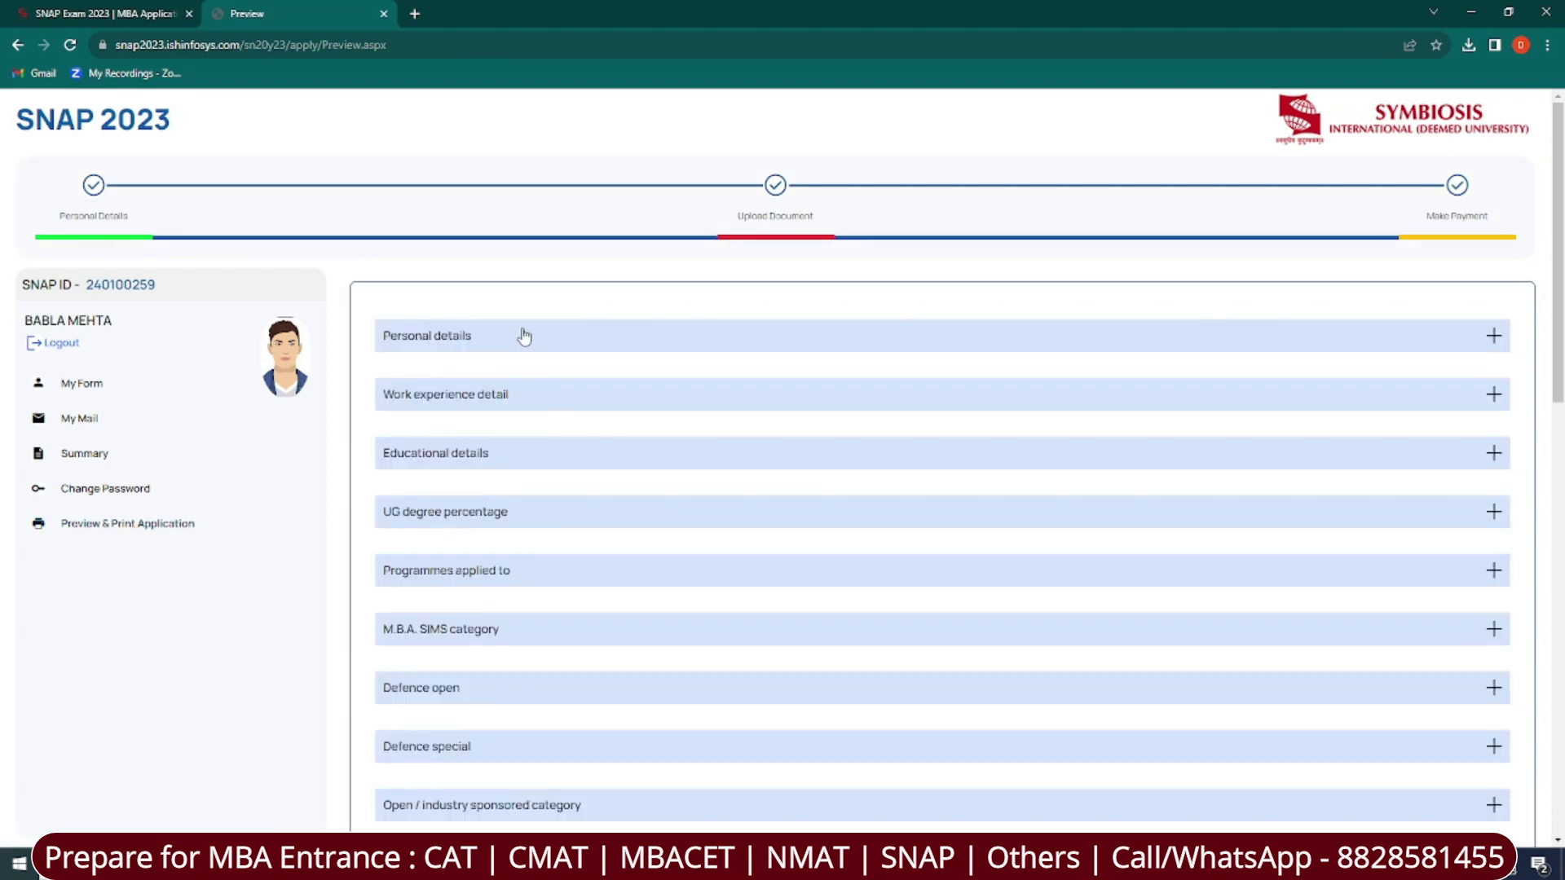
Expand the Work experience and Educational details preview sections.
click(482, 347)
click(482, 347)
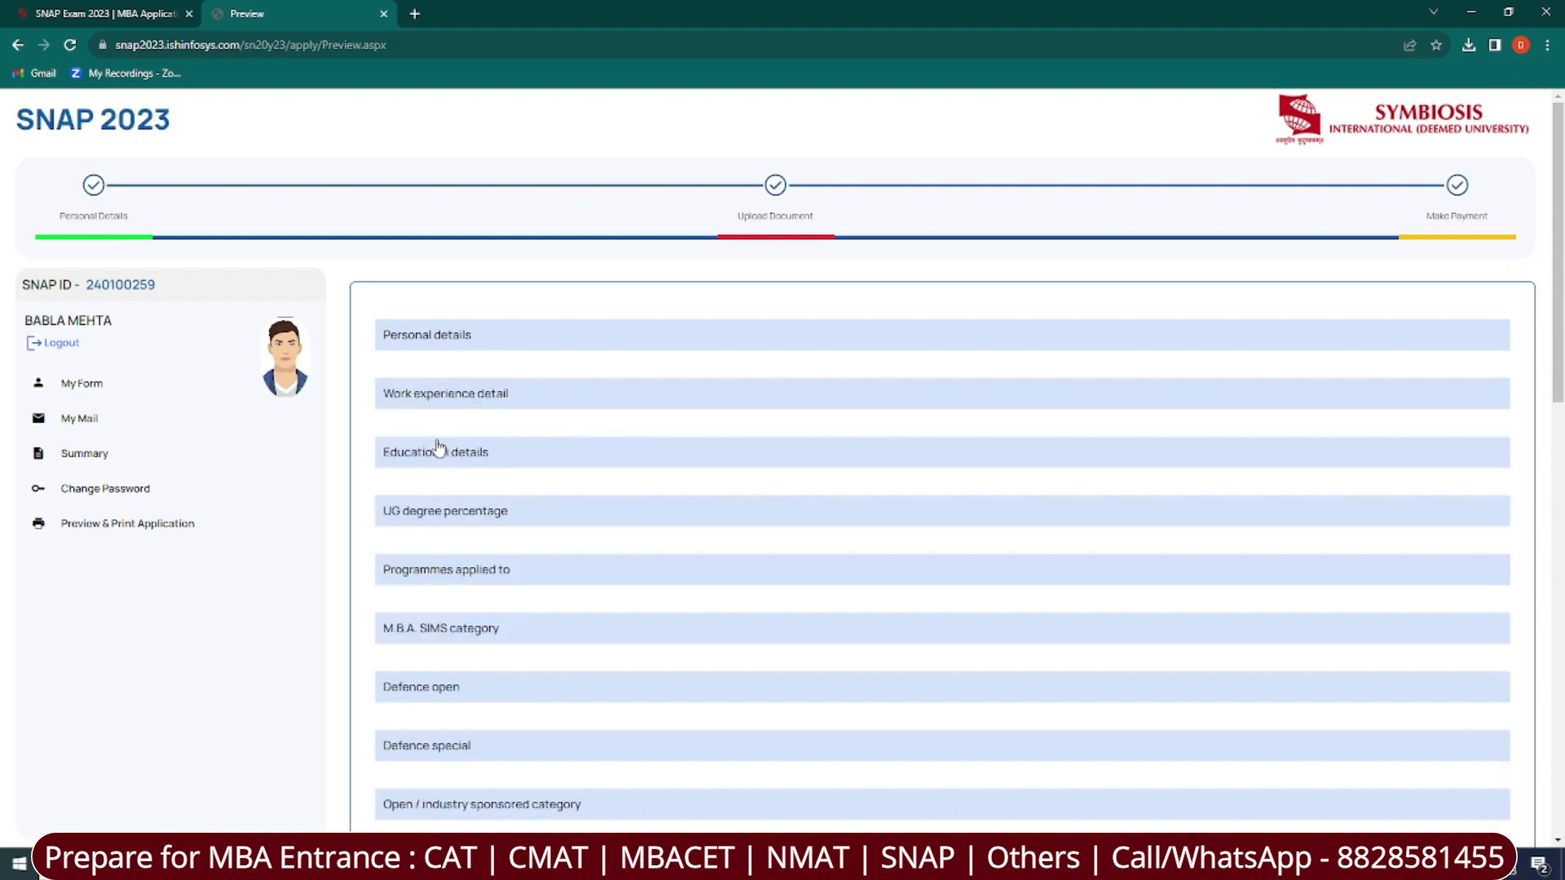
click(448, 394)
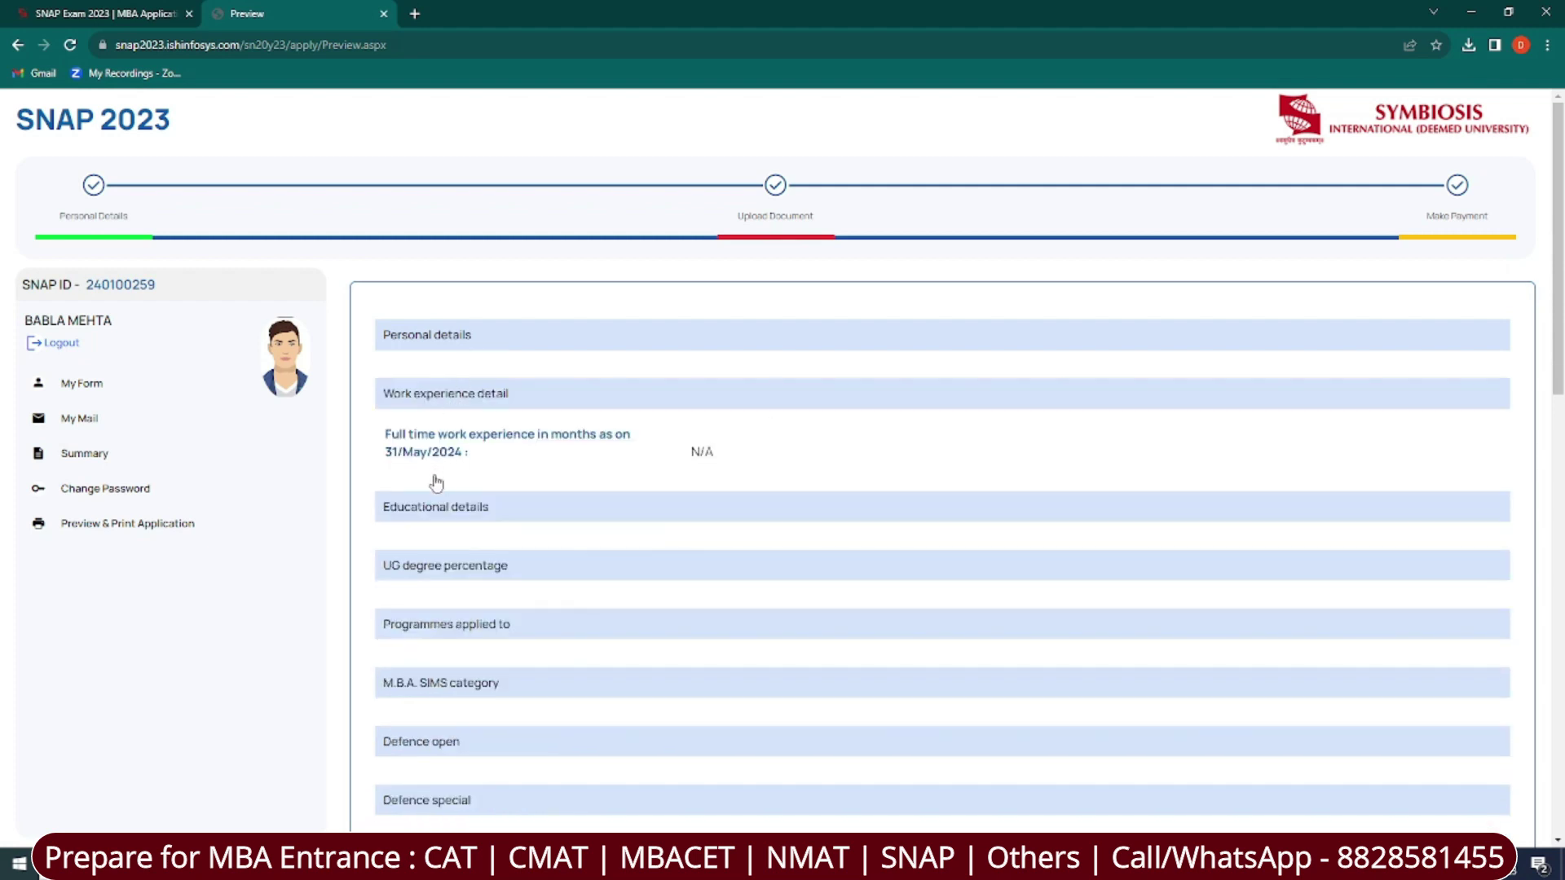
click(427, 509)
scroll(448, 575, down, 6)
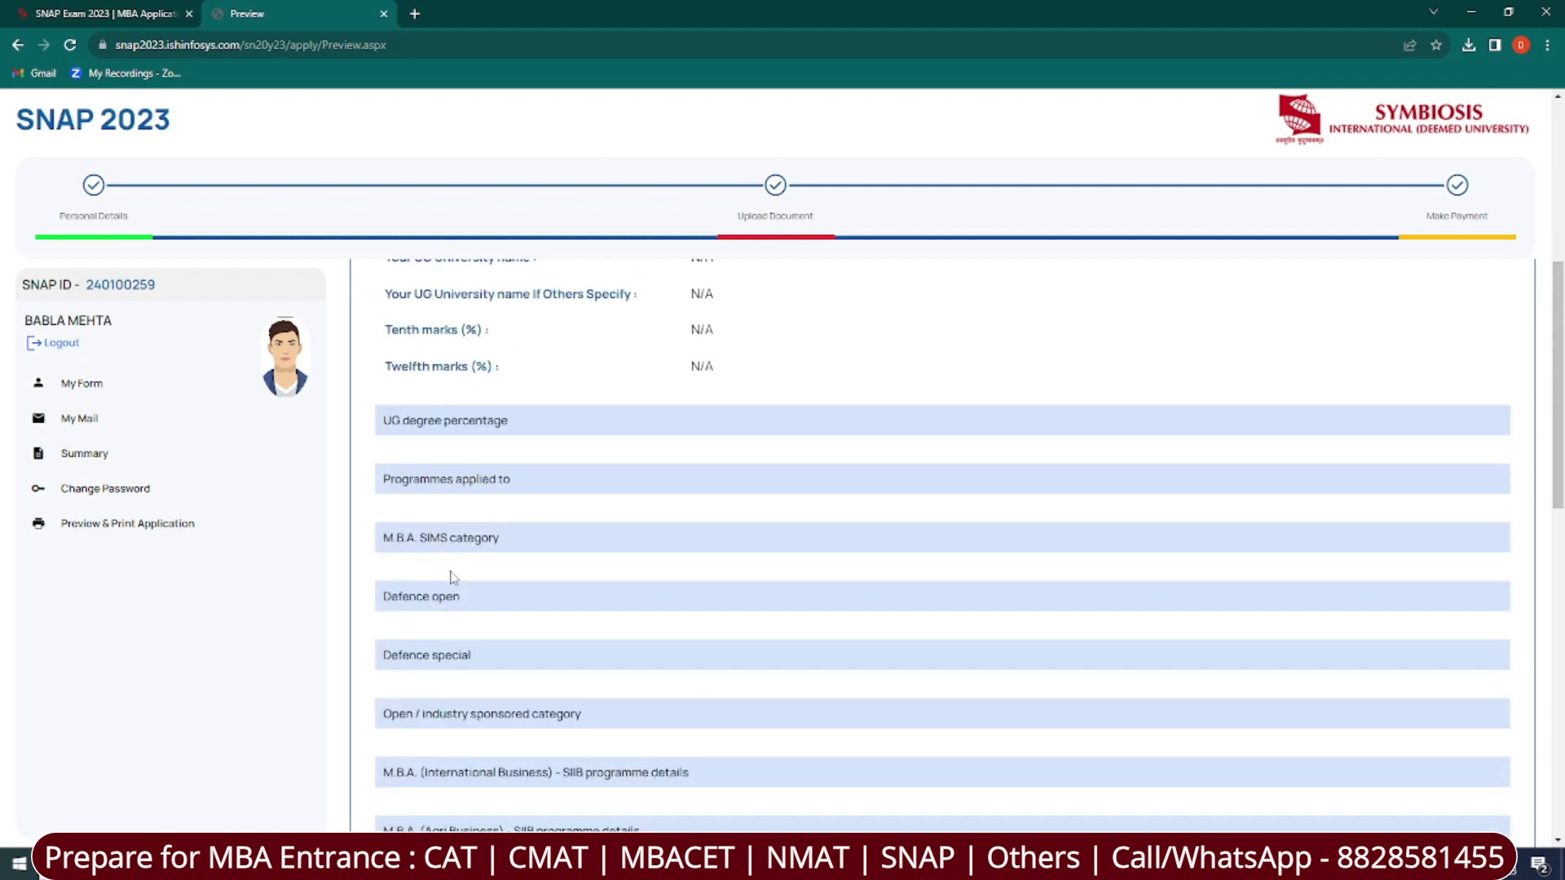
Expand the UG percentage, Programmes applied and M.B.A. SIMS category sections, then open the Summary.
click(471, 426)
click(450, 540)
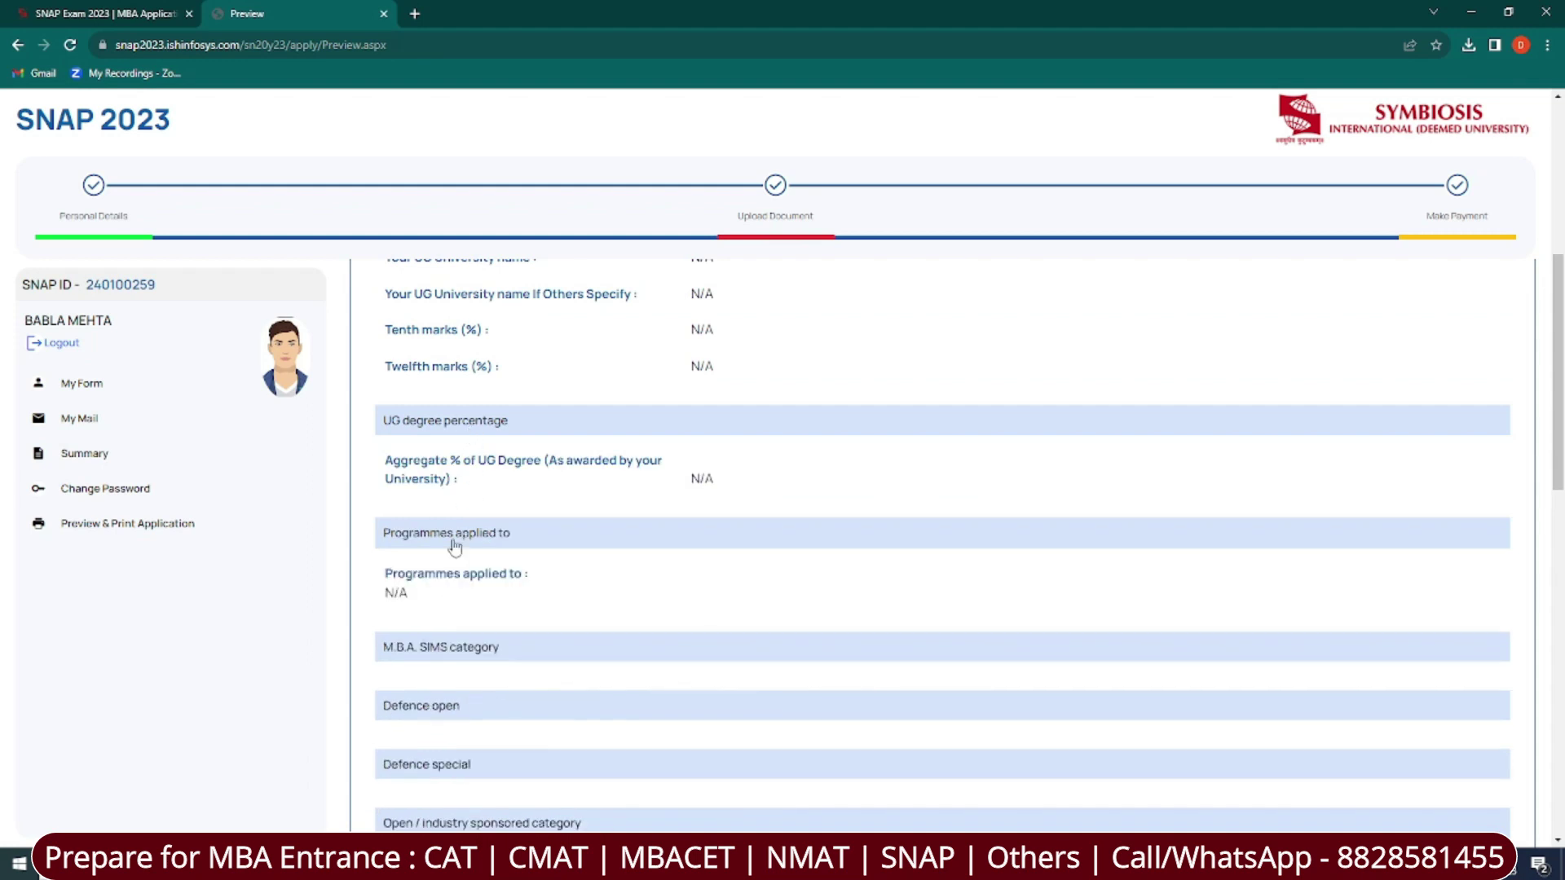
click(471, 652)
scroll(692, 677, down, 7)
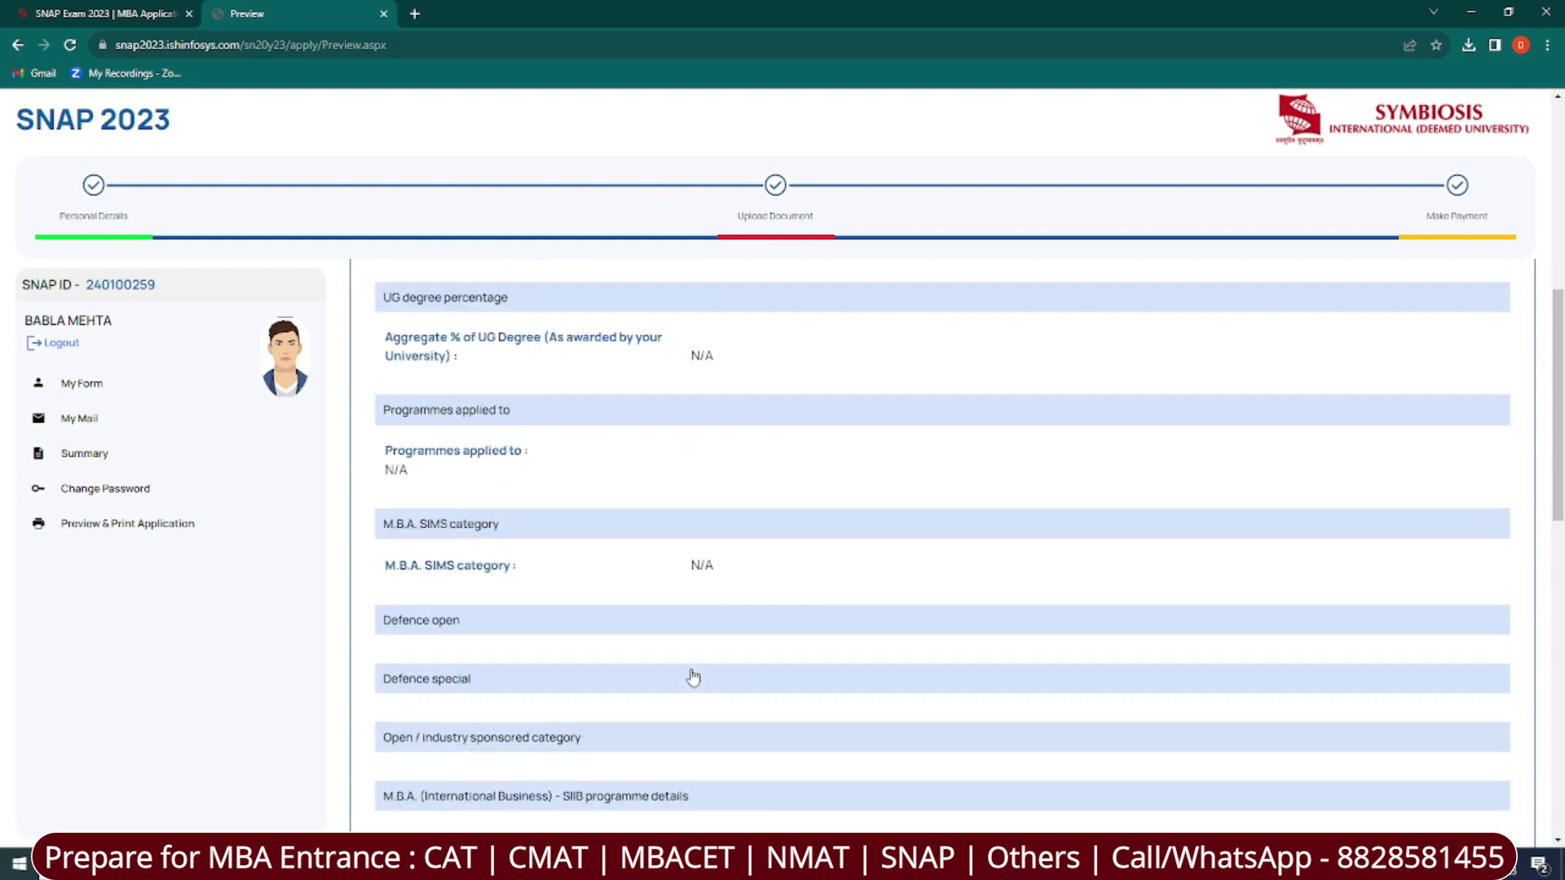
scroll(1288, 795, down, 10)
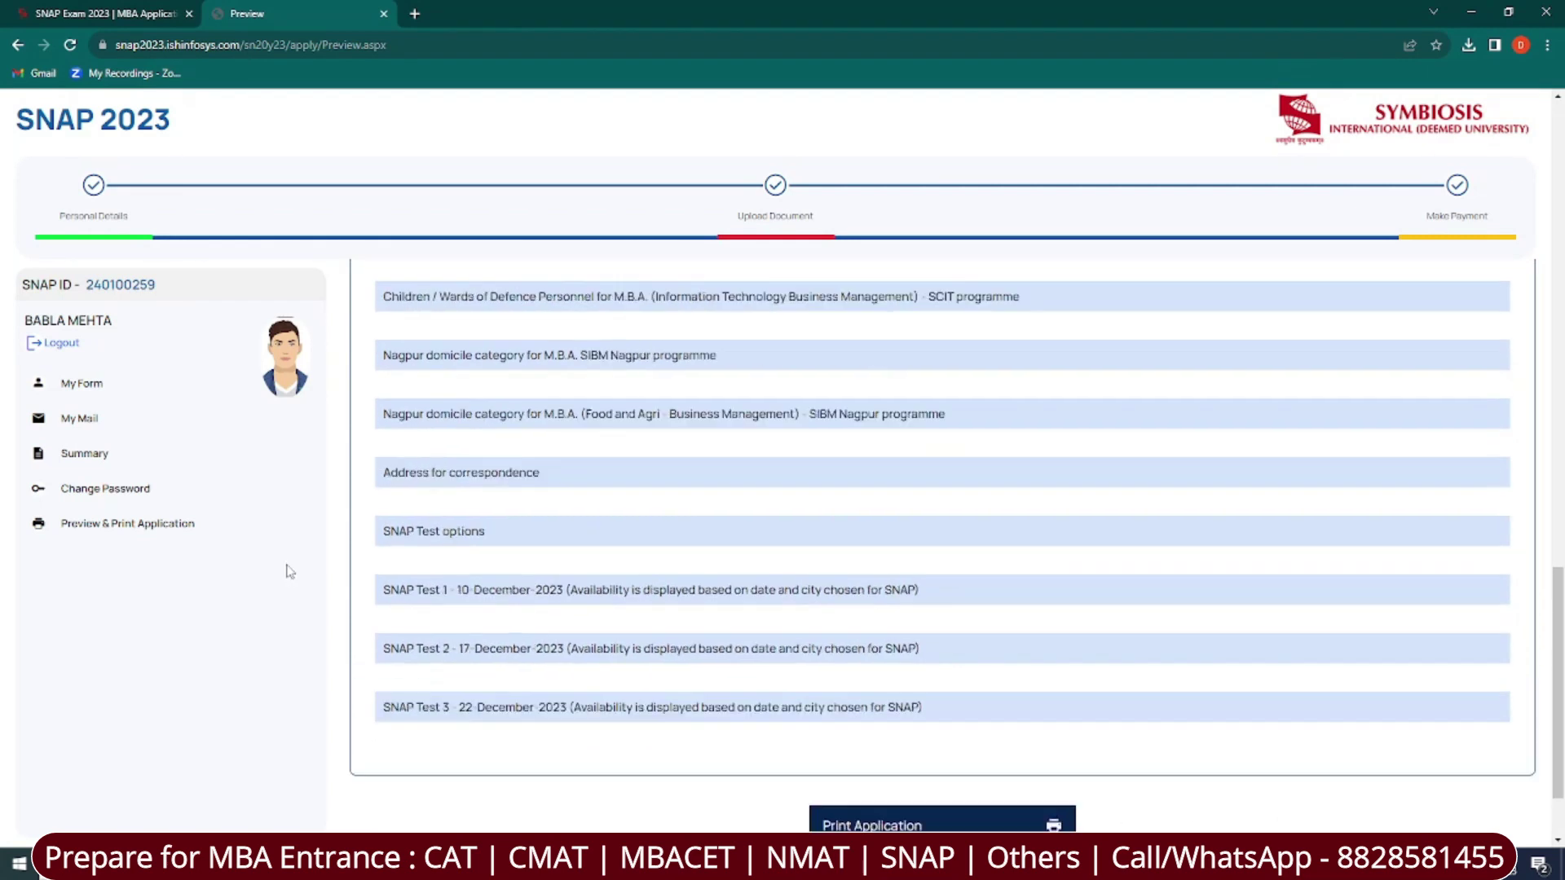
scroll(291, 571, up, 2)
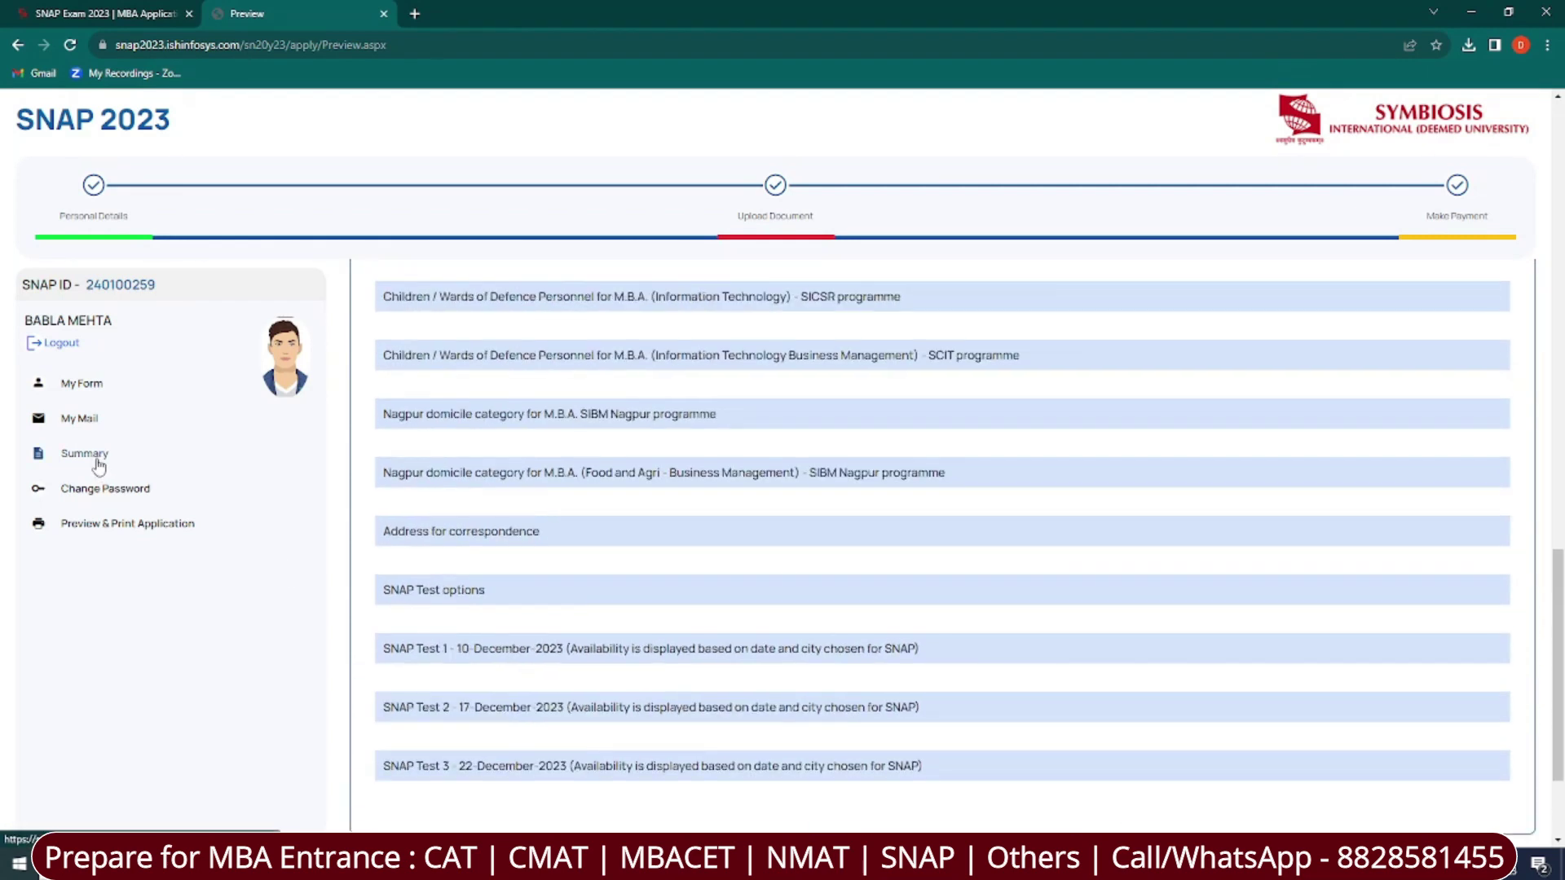
click(85, 453)
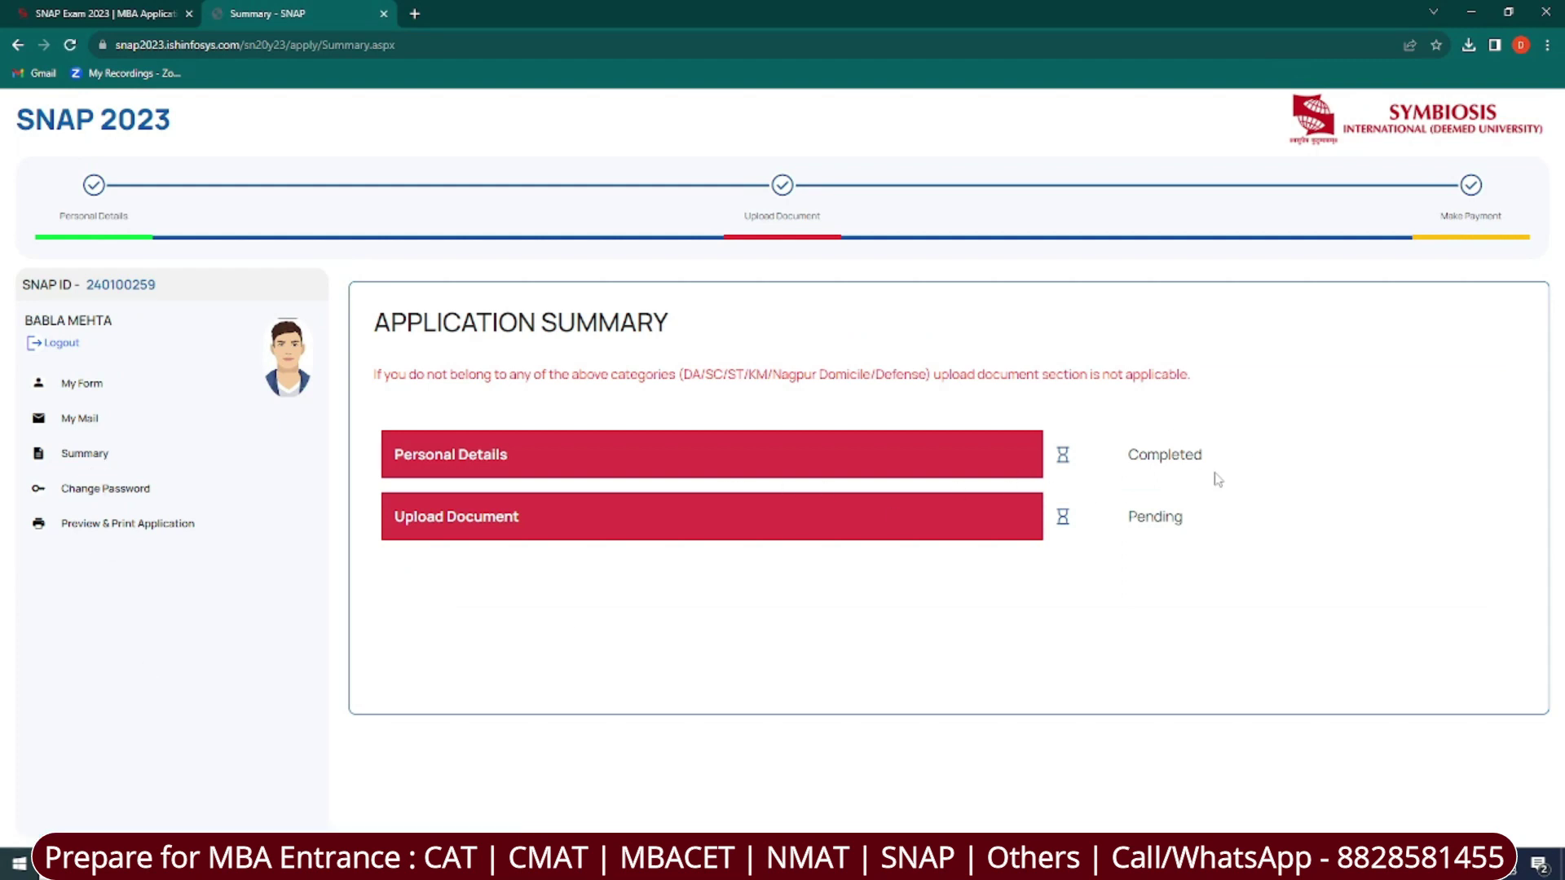
Note the Completed personal details status and follow Upload Document to the 6750 INR payment page.
drag(1125, 463, 1230, 465)
click(1078, 681)
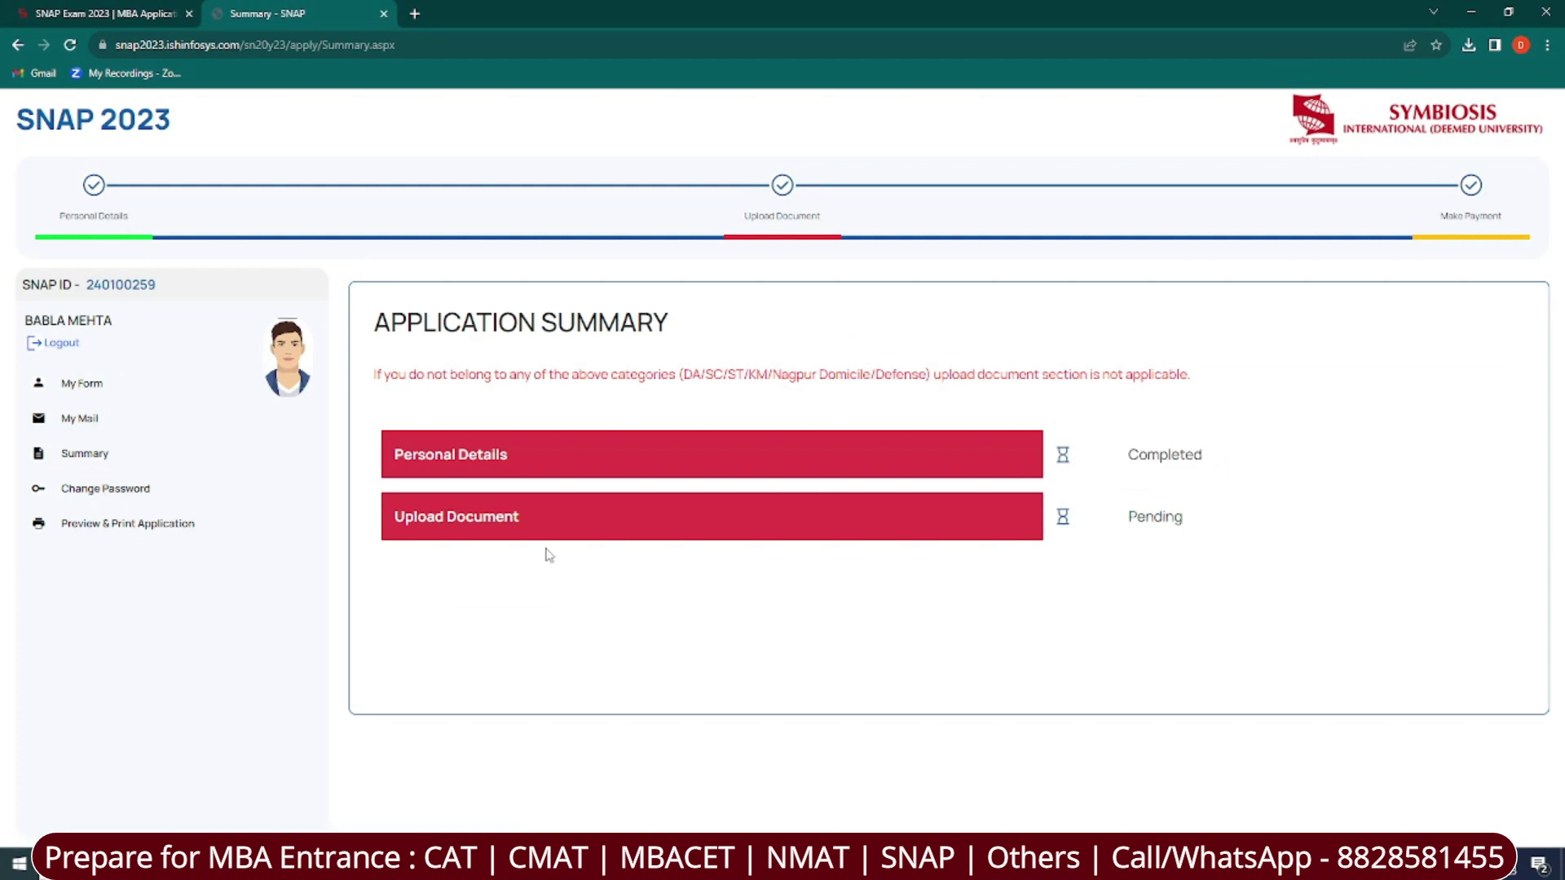
click(495, 528)
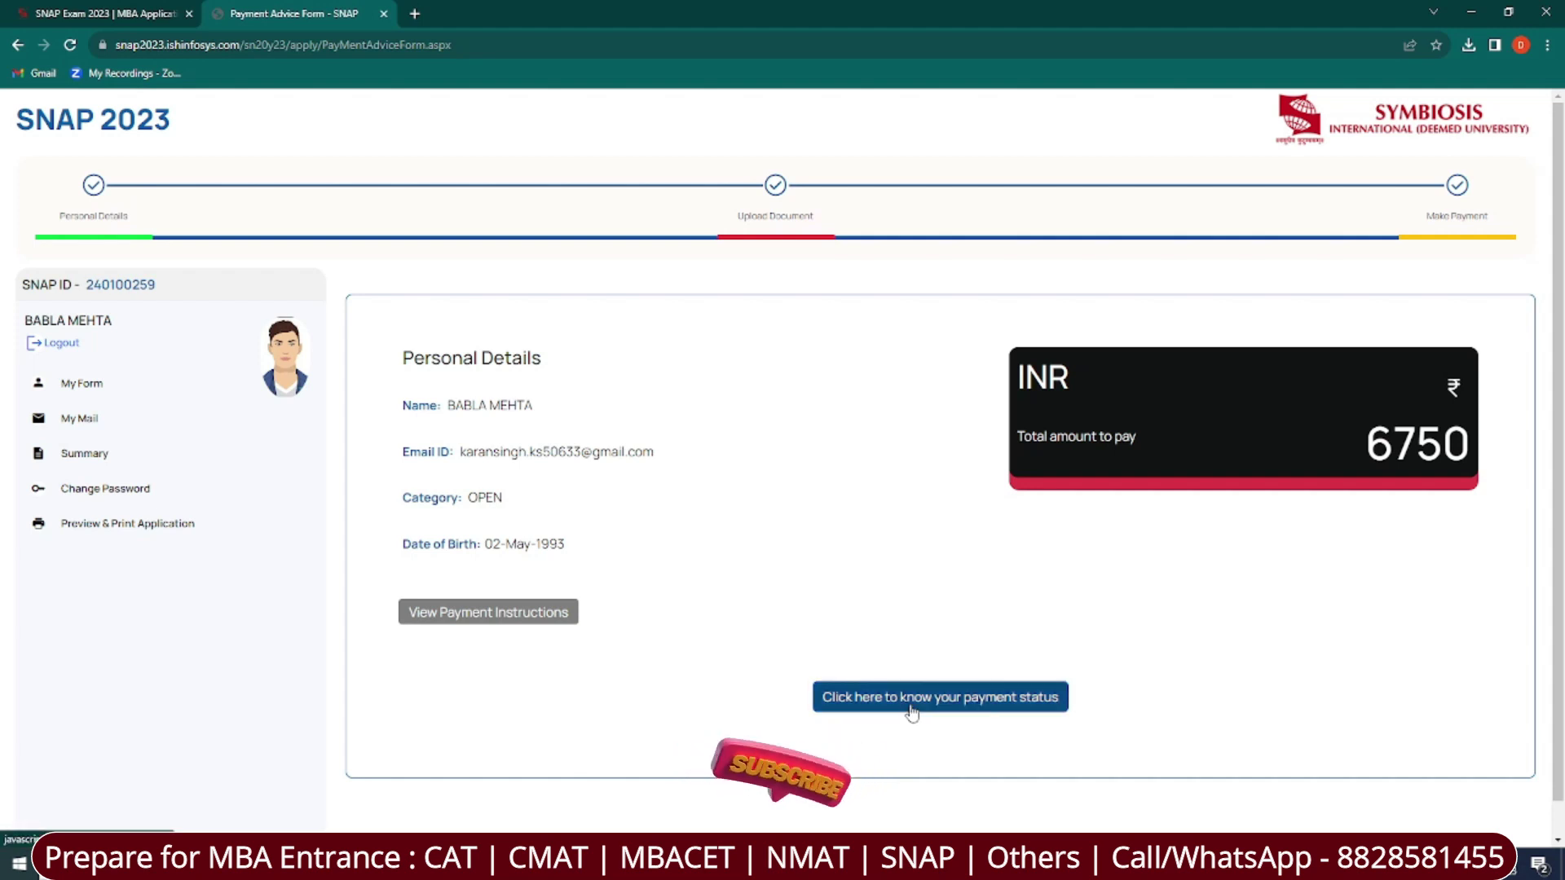
Check the application's payment status and scroll through the SNAP test list.
click(911, 709)
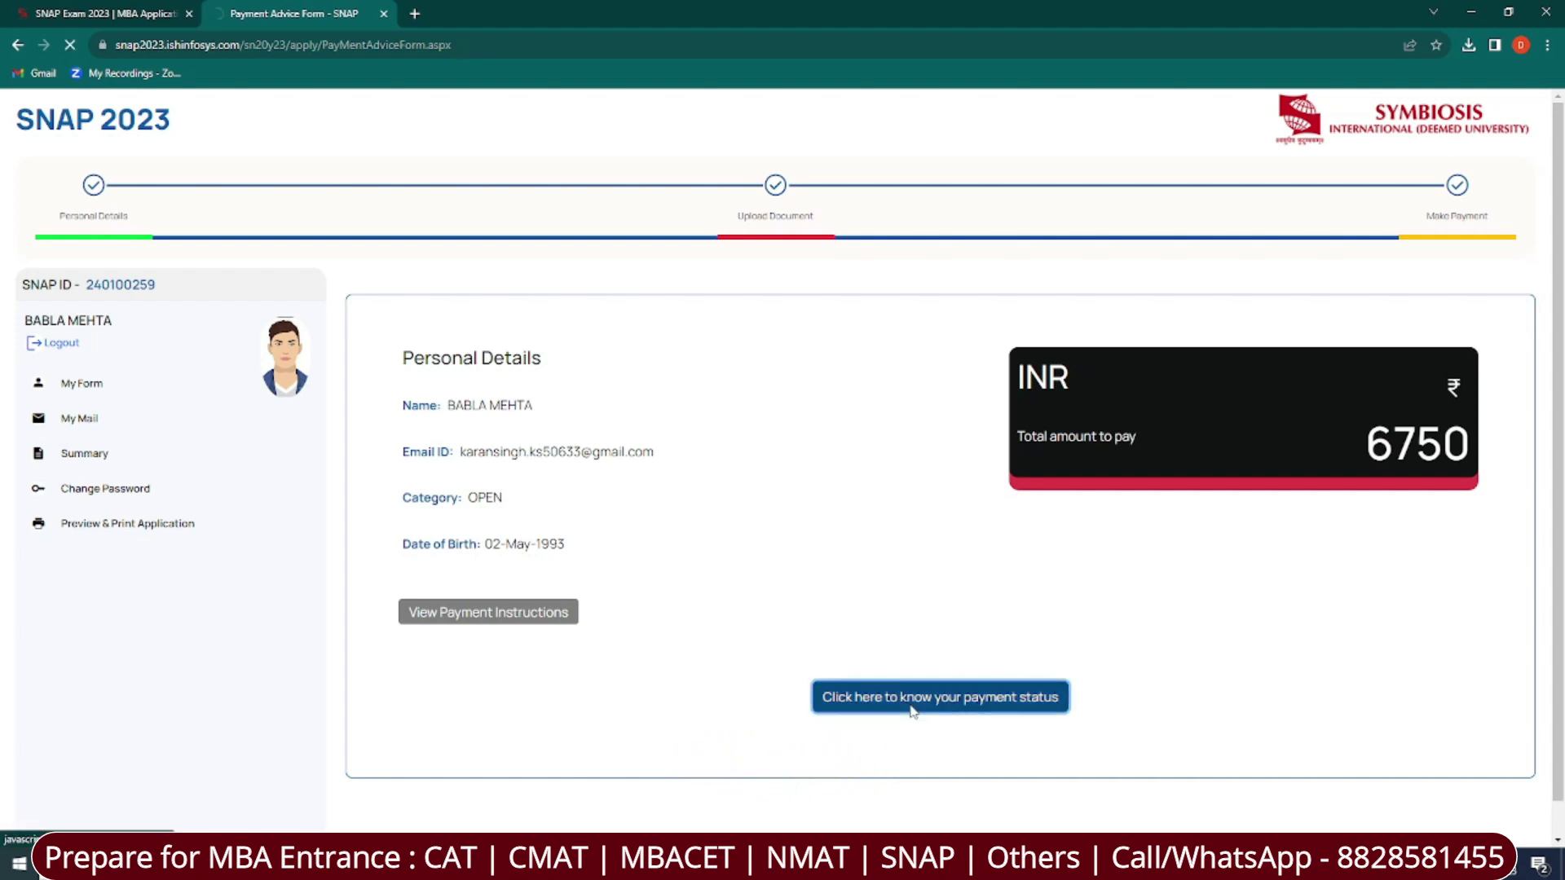
scroll(1159, 569, down, 1)
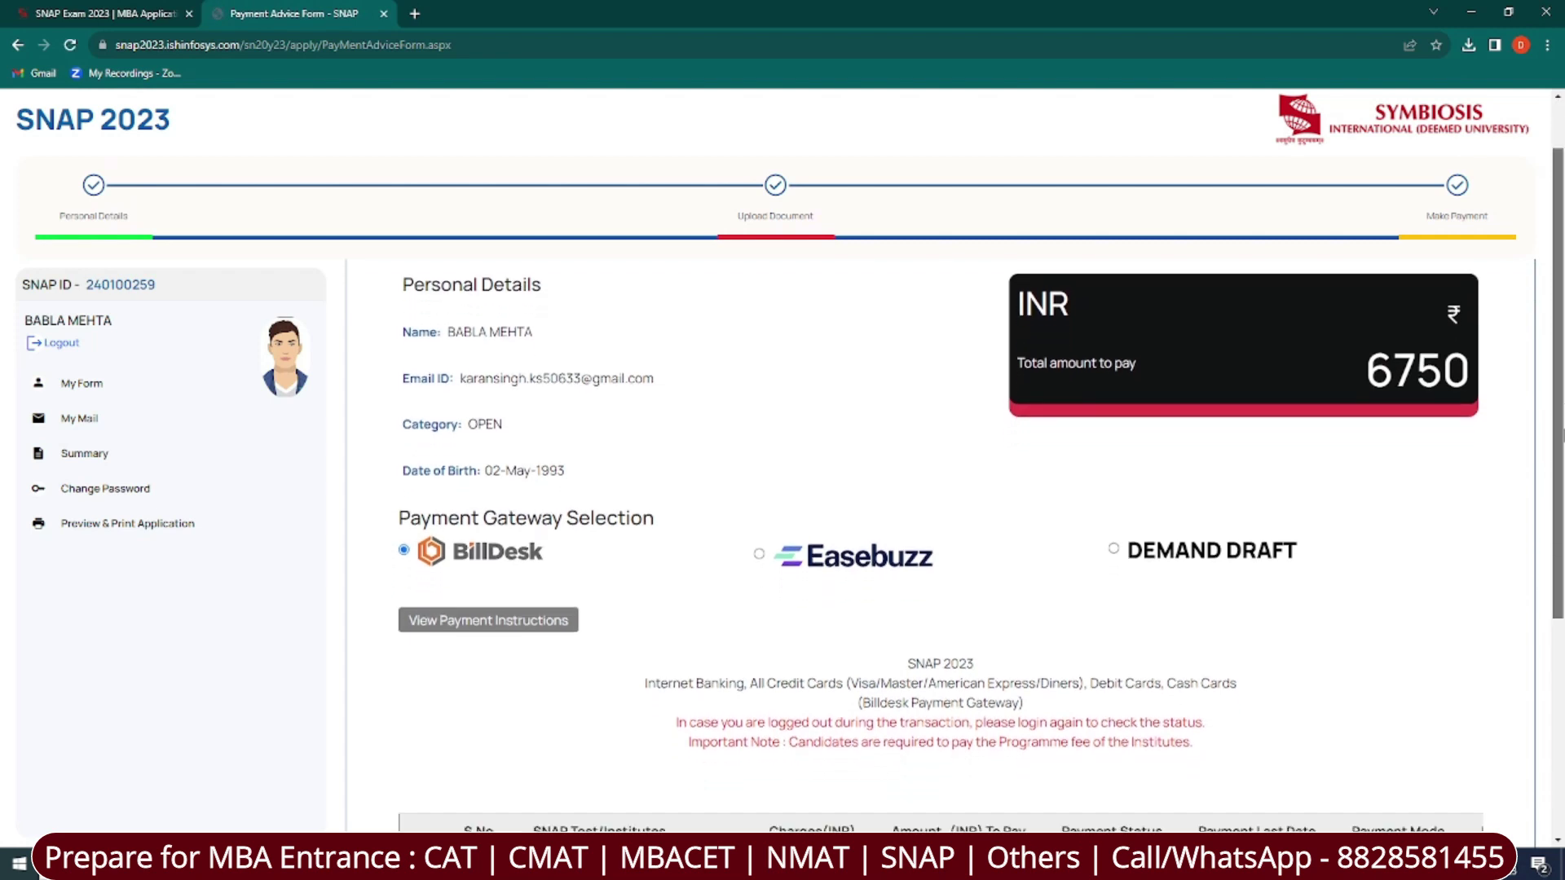
scroll(508, 497, down, 3)
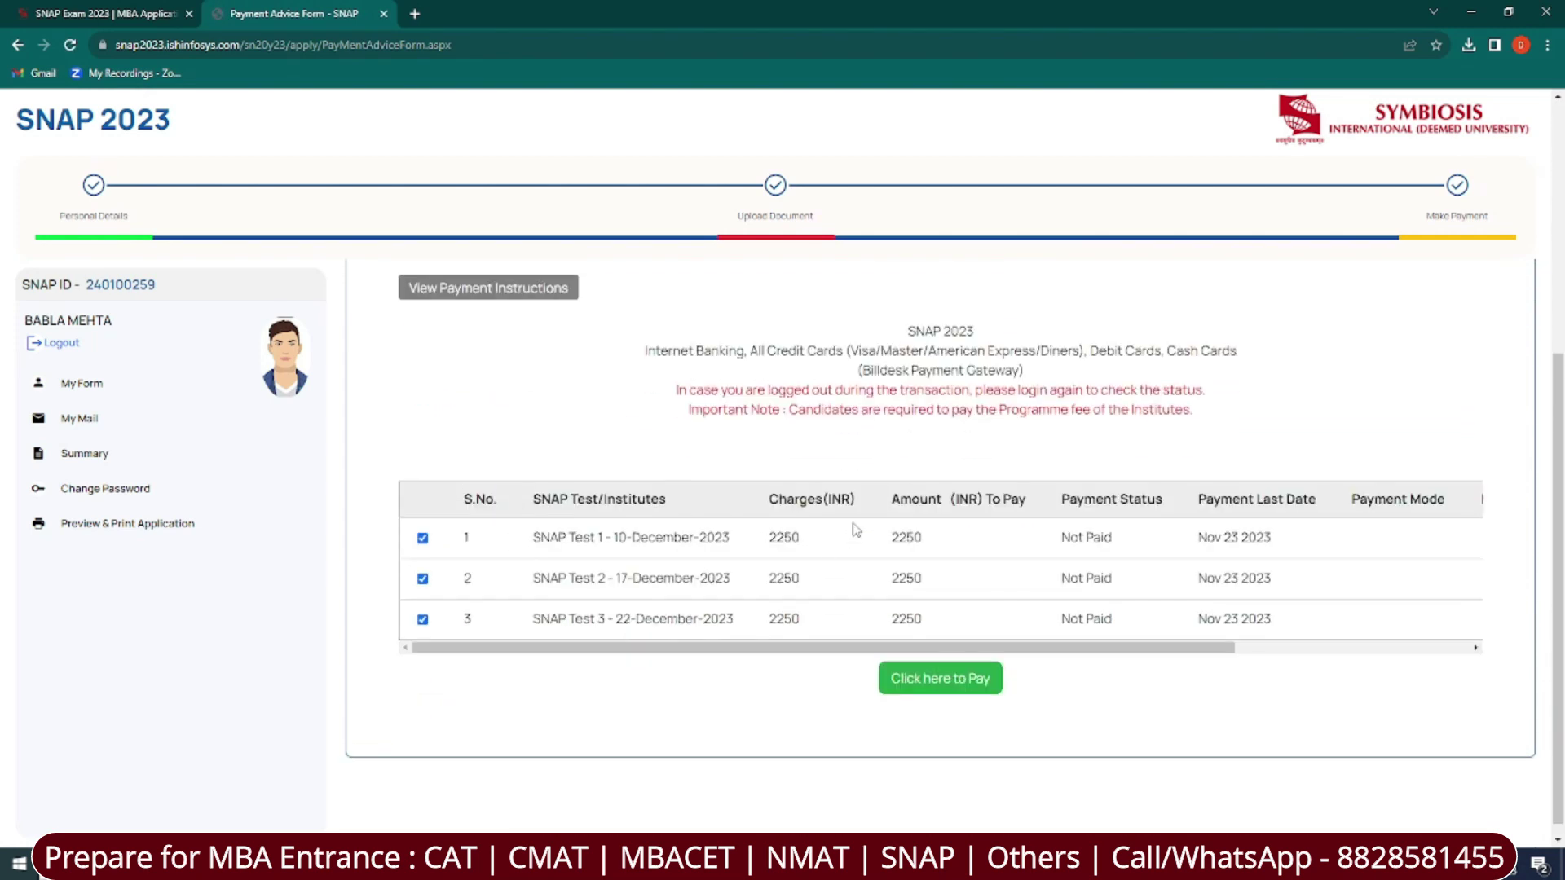
scroll(854, 530, up, 4)
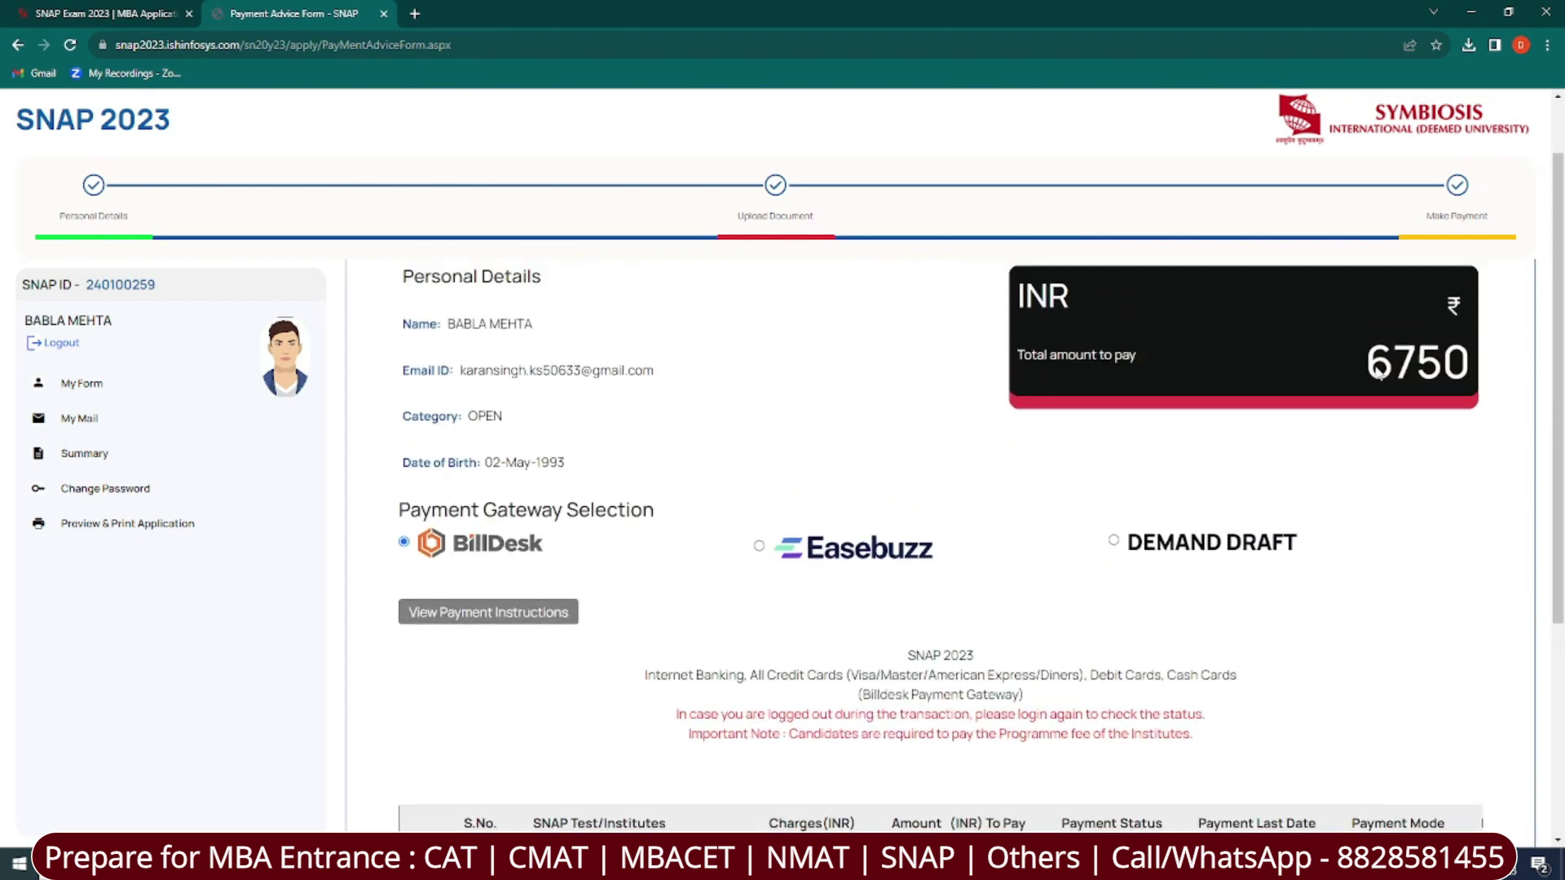
scroll(1377, 371, down, 3)
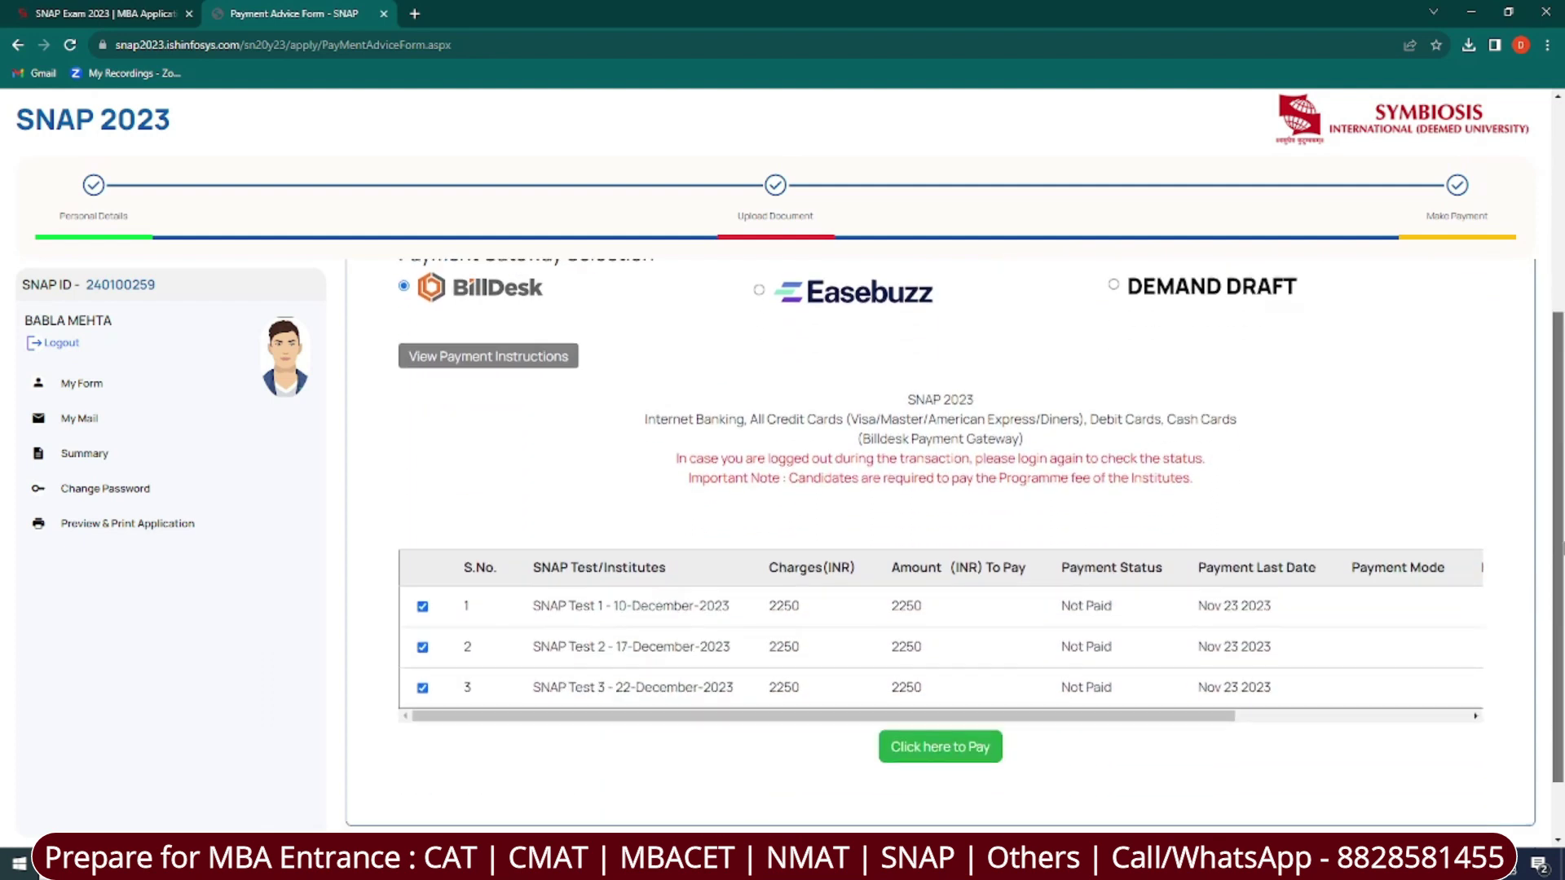
scroll(1529, 609, down, 1)
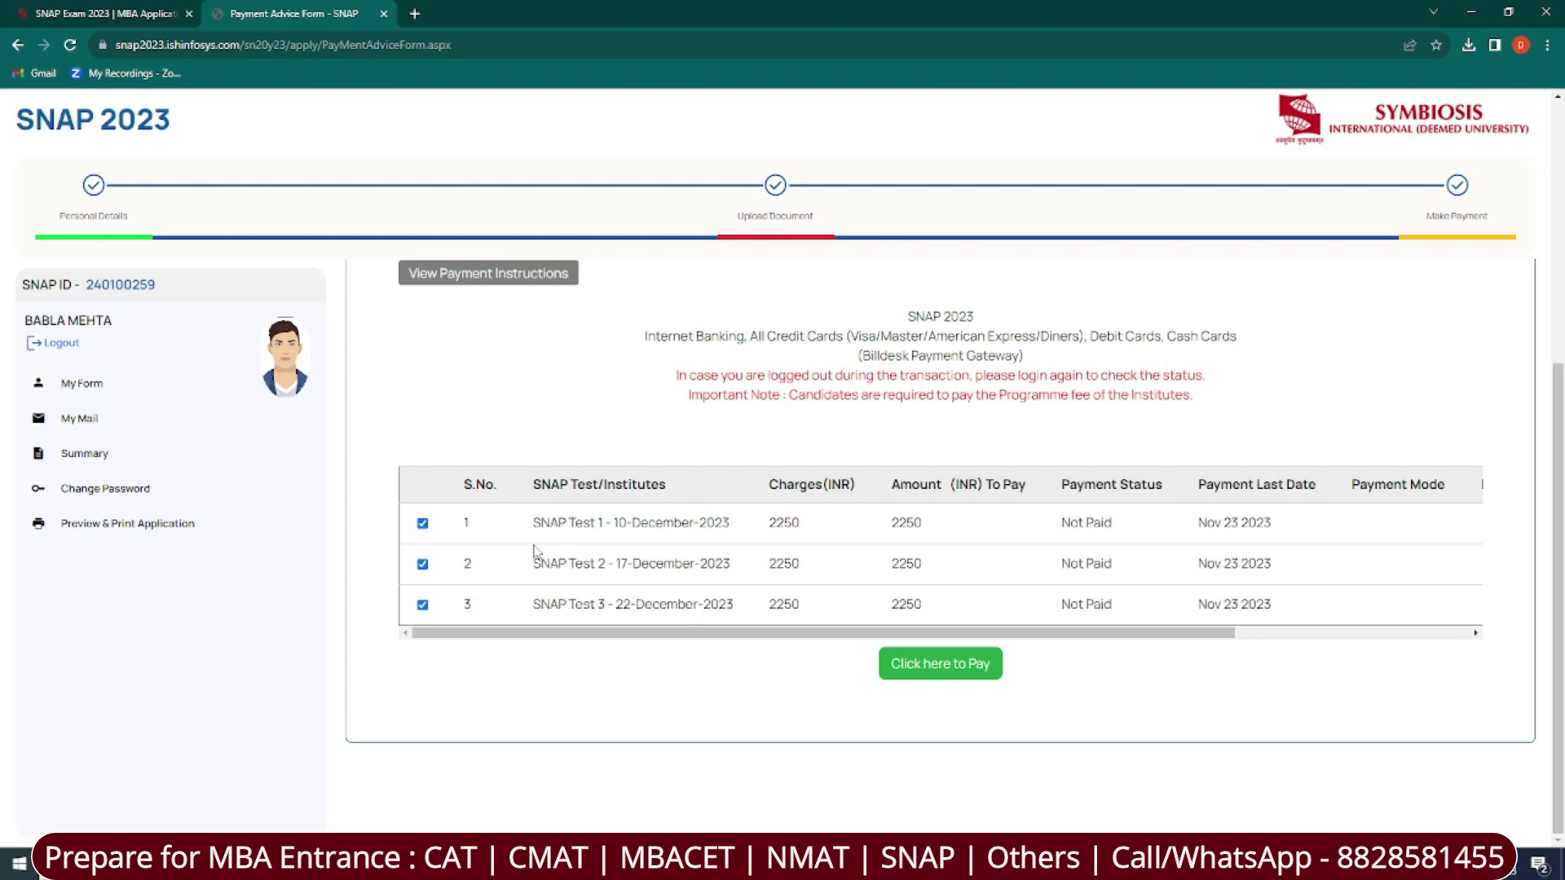
Deselect and reselect SNAP Tests 2 and 3, then pay INR 6750 via BillDesk.
click(422, 564)
click(423, 605)
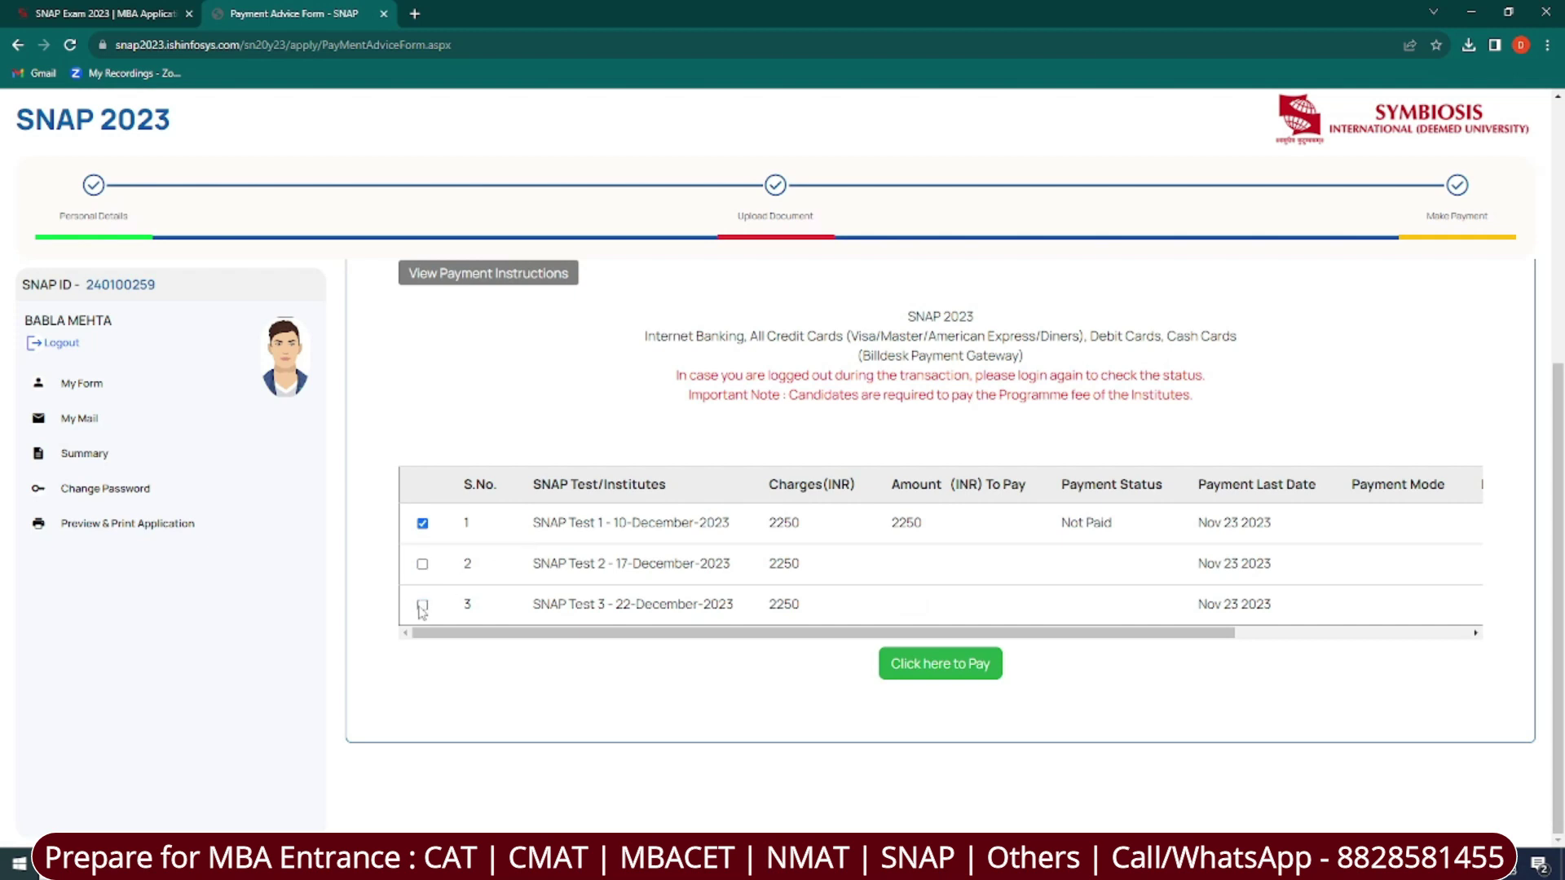
scroll(1104, 457, up, 5)
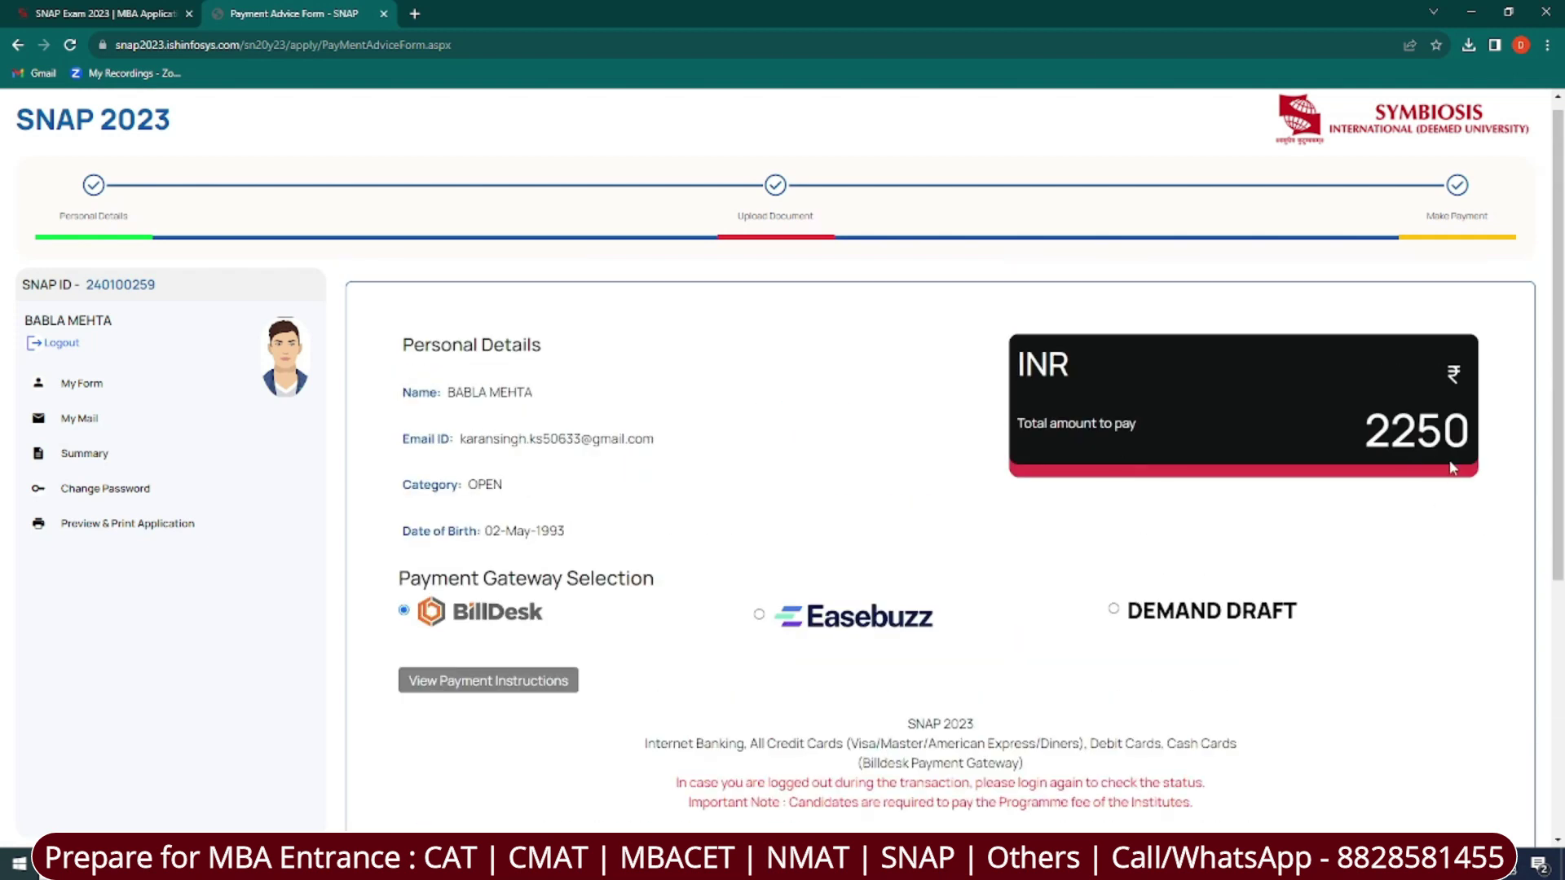
scroll(1452, 467, down, 5)
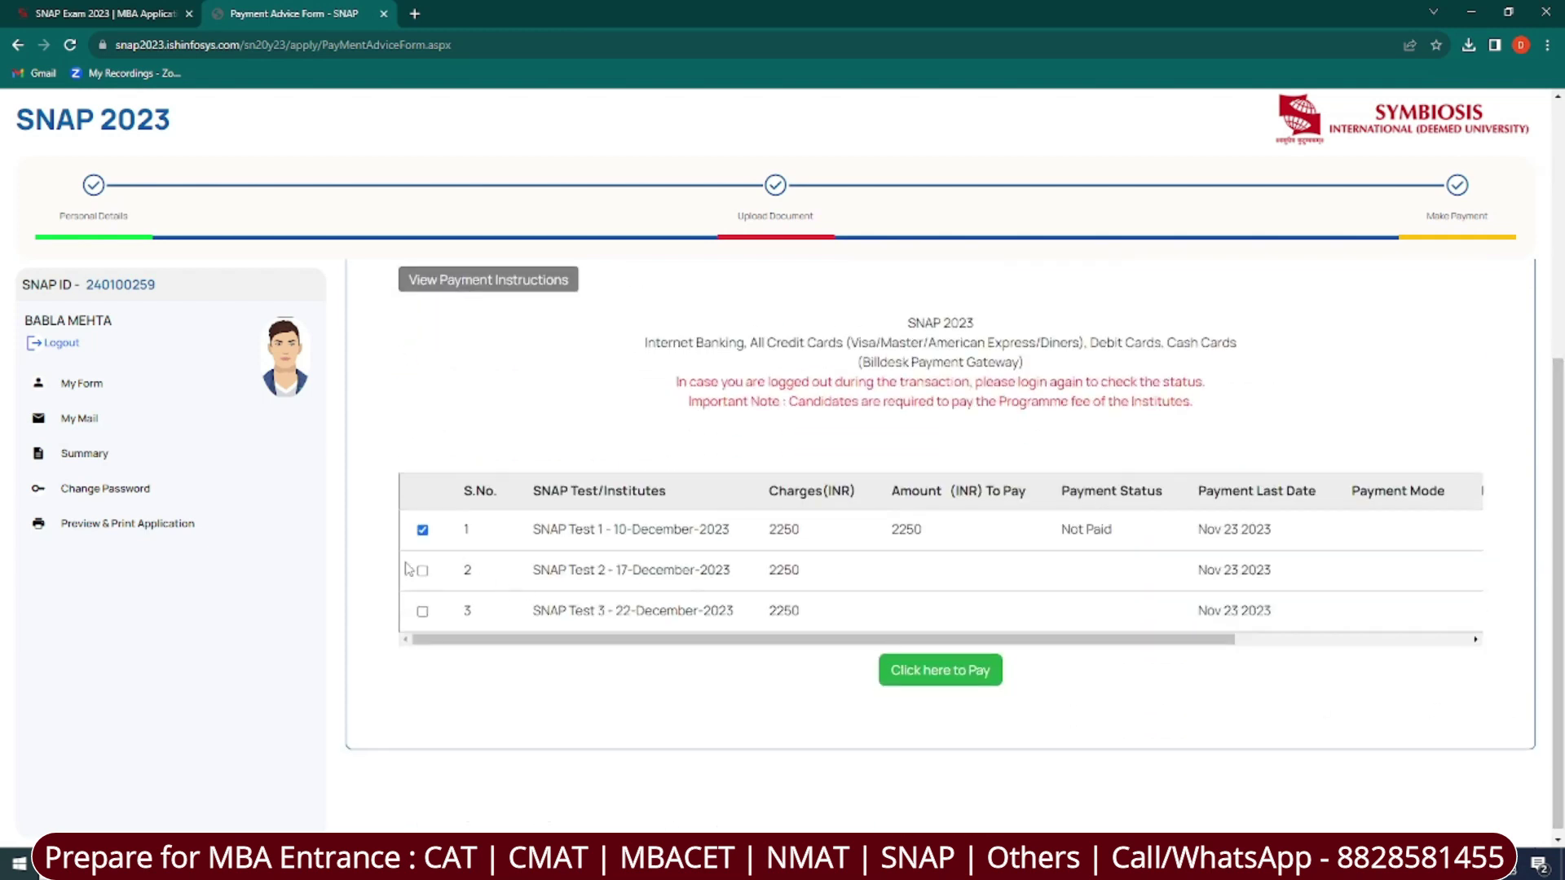
click(422, 611)
click(422, 570)
click(946, 673)
scroll(1088, 685, down, 7)
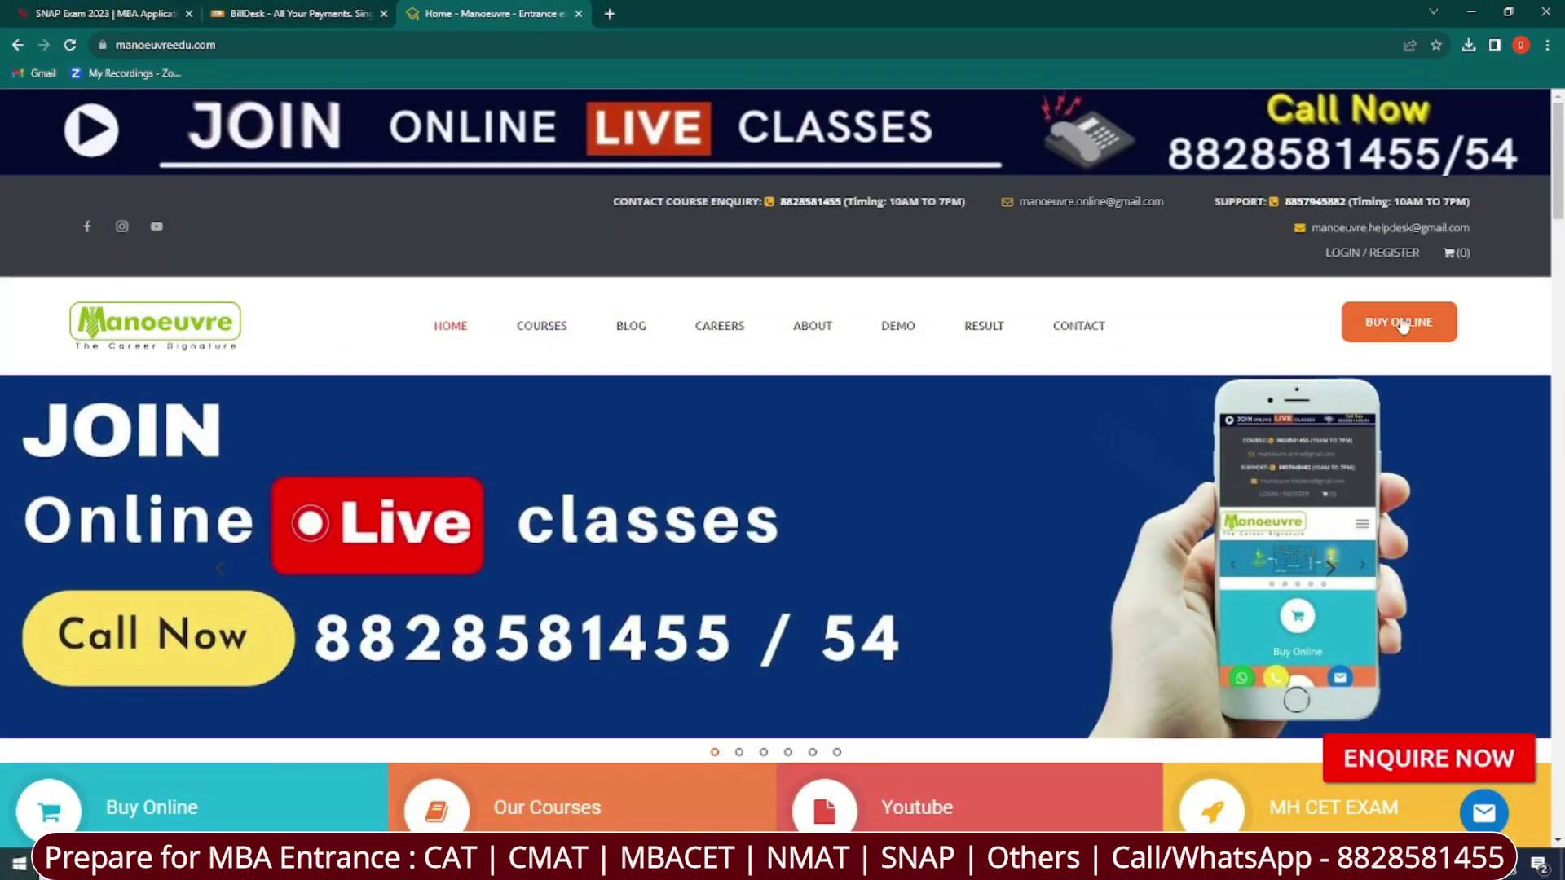
Go to BUY ONLINE > MBA ENTRANCE and show the Full Course packages.
mouse_move(1400, 323)
click(1396, 386)
scroll(1559, 375, down, 7)
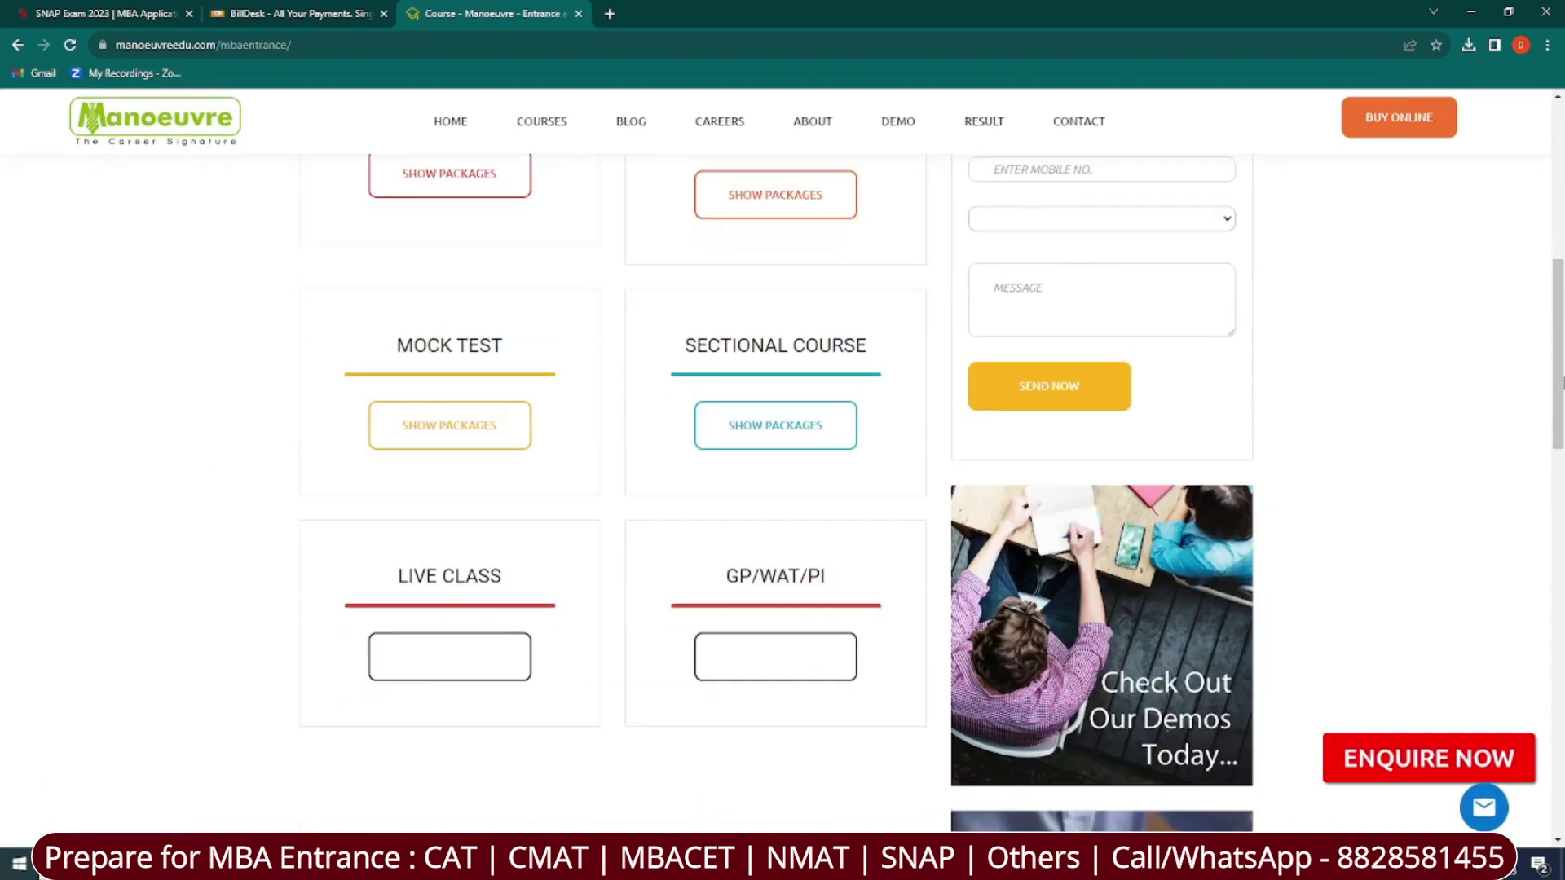
scroll(1559, 375, up, 2)
click(449, 303)
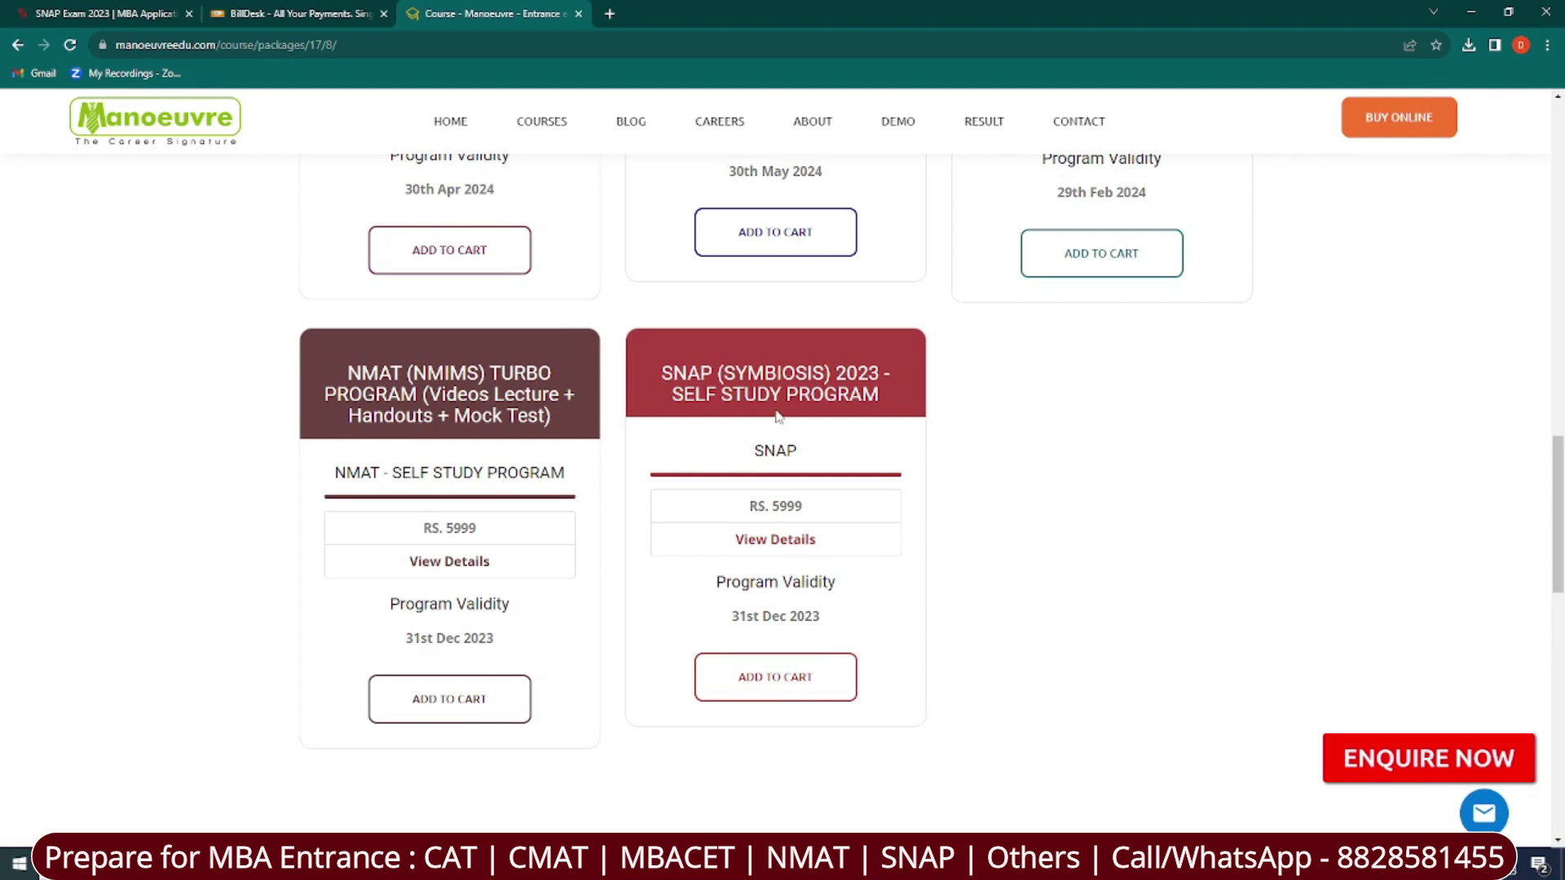
Review the SNAP 2023 self-study program's 313 video lectures, 10 mock tests and syllabus, then go back.
click(794, 540)
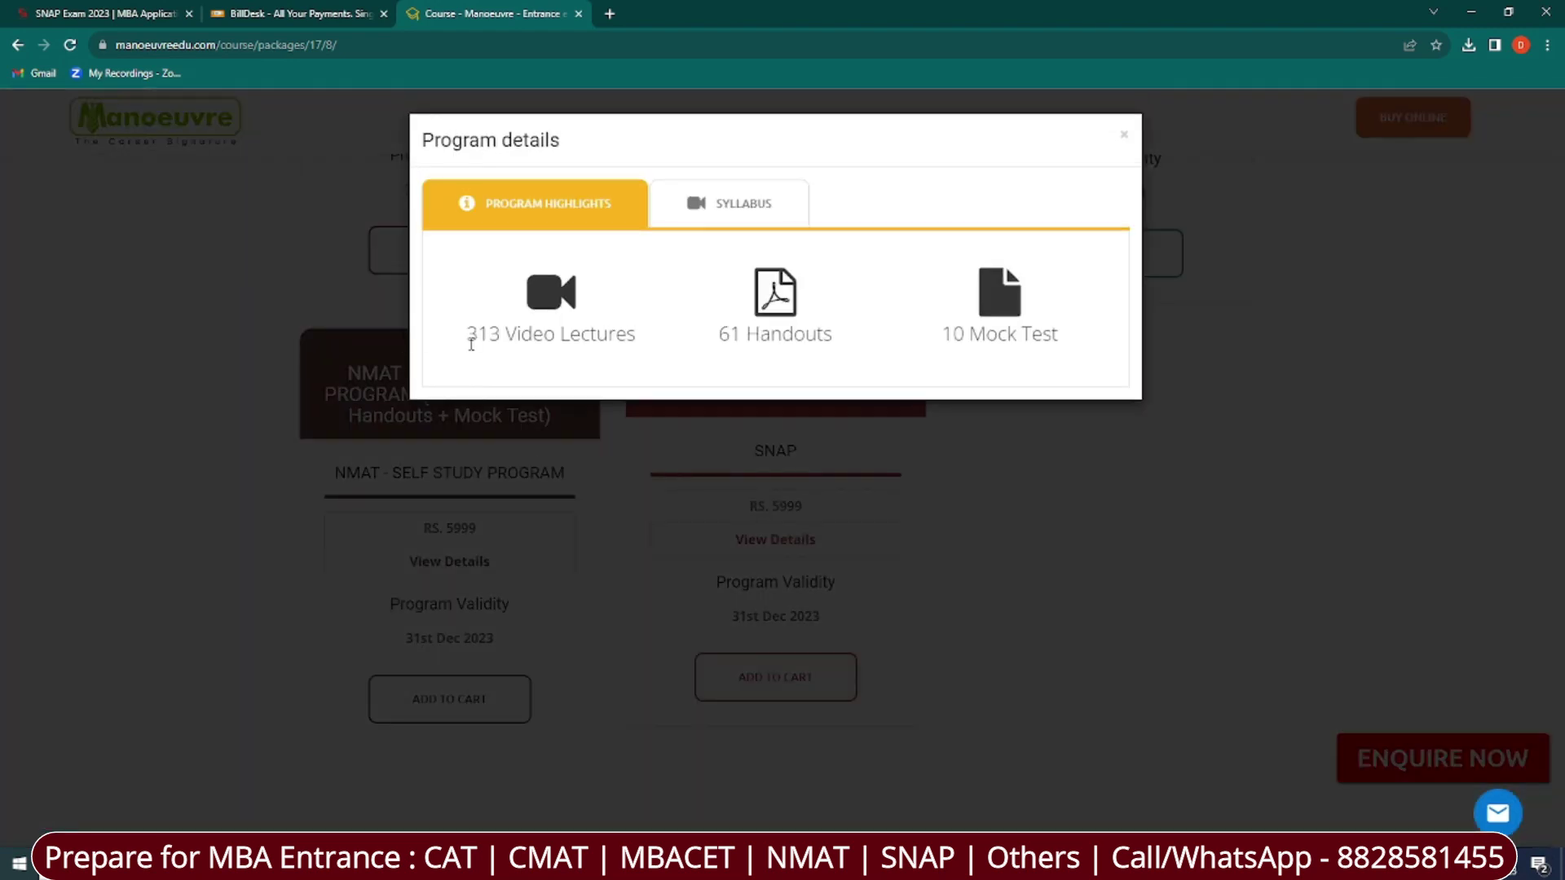
drag(466, 336, 866, 393)
drag(941, 356, 1174, 348)
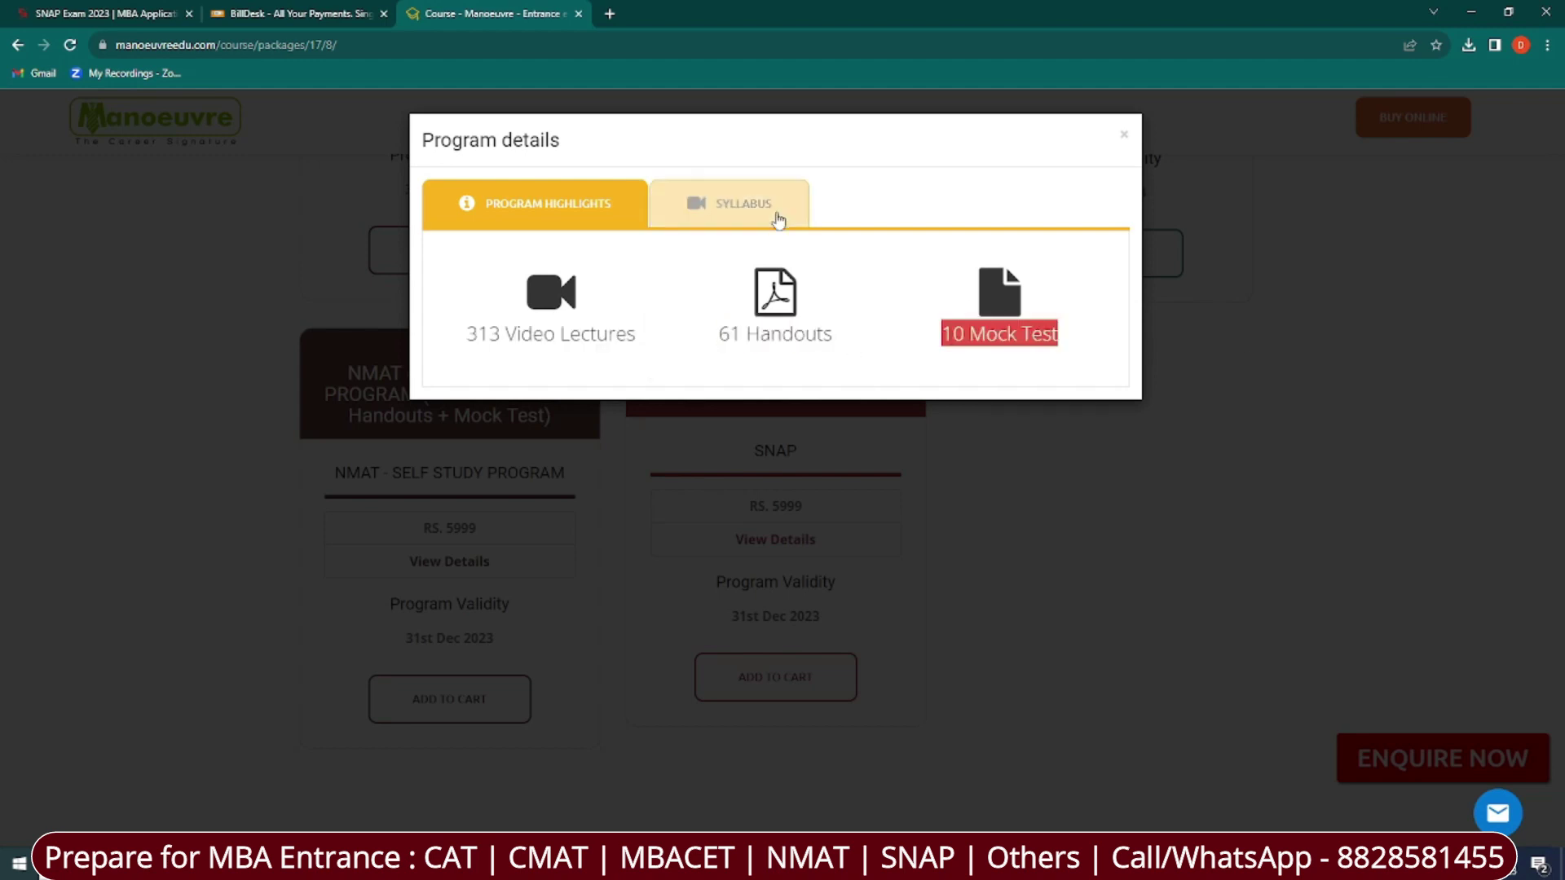
click(775, 205)
scroll(716, 499, down, 1)
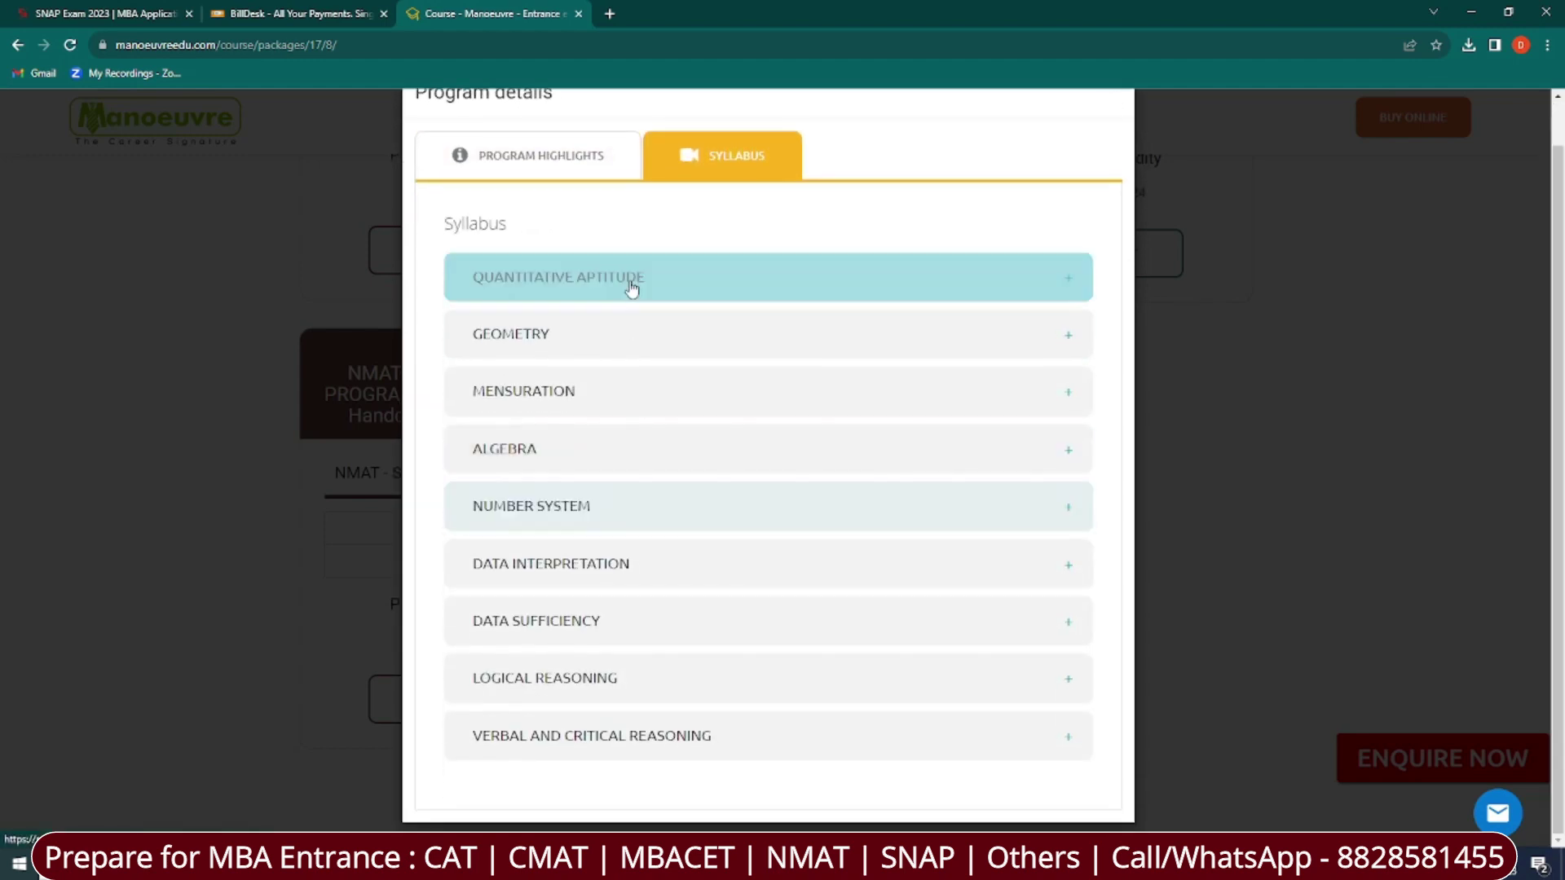
click(173, 437)
click(17, 45)
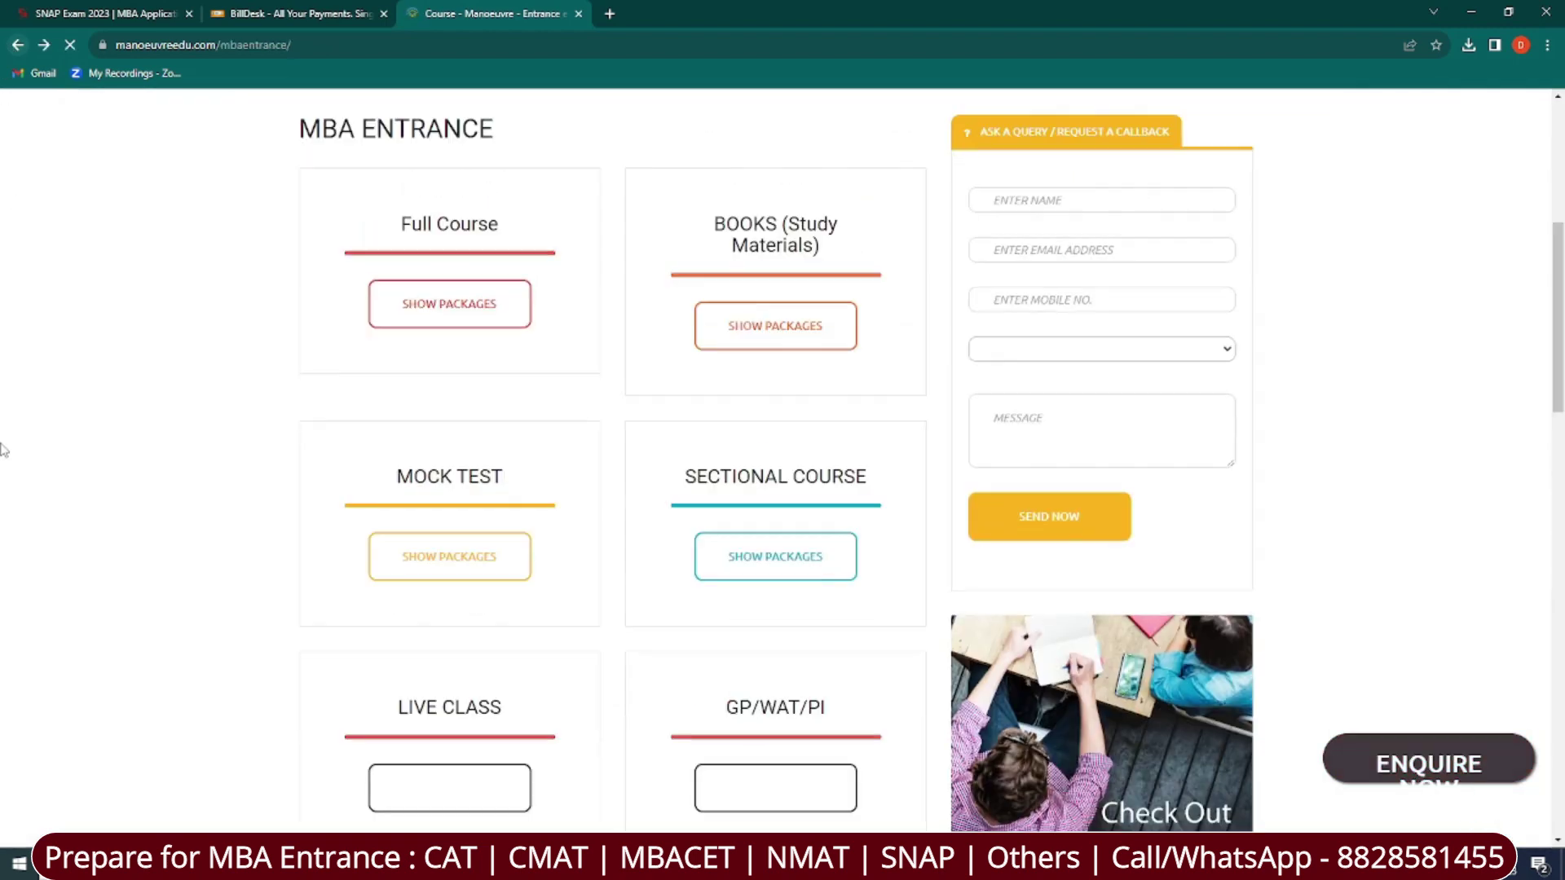
click(775, 325)
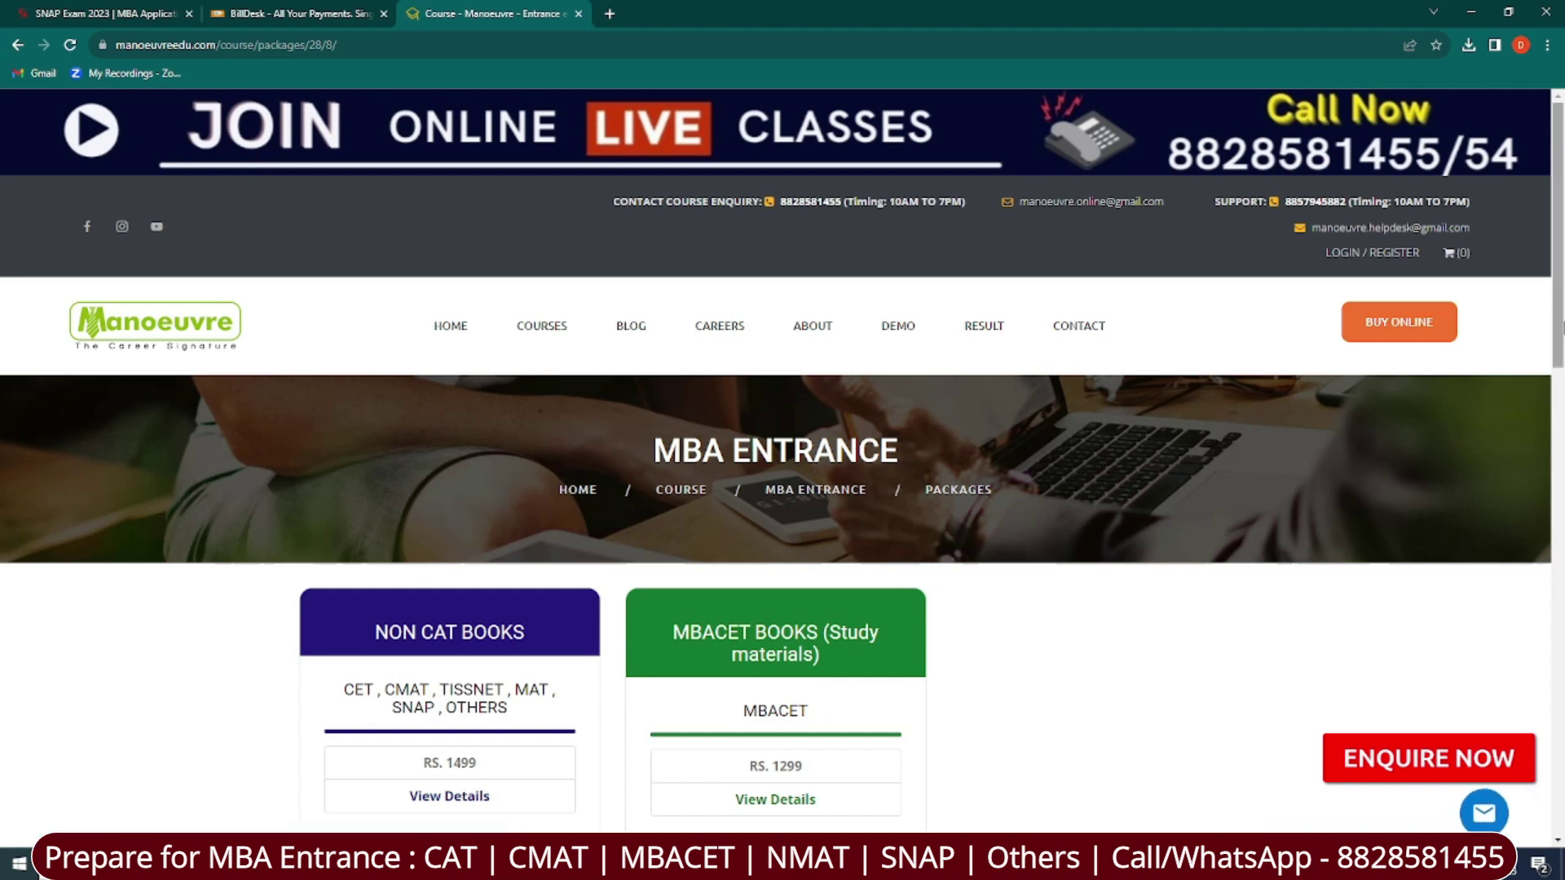
scroll(304, 380, down, 4)
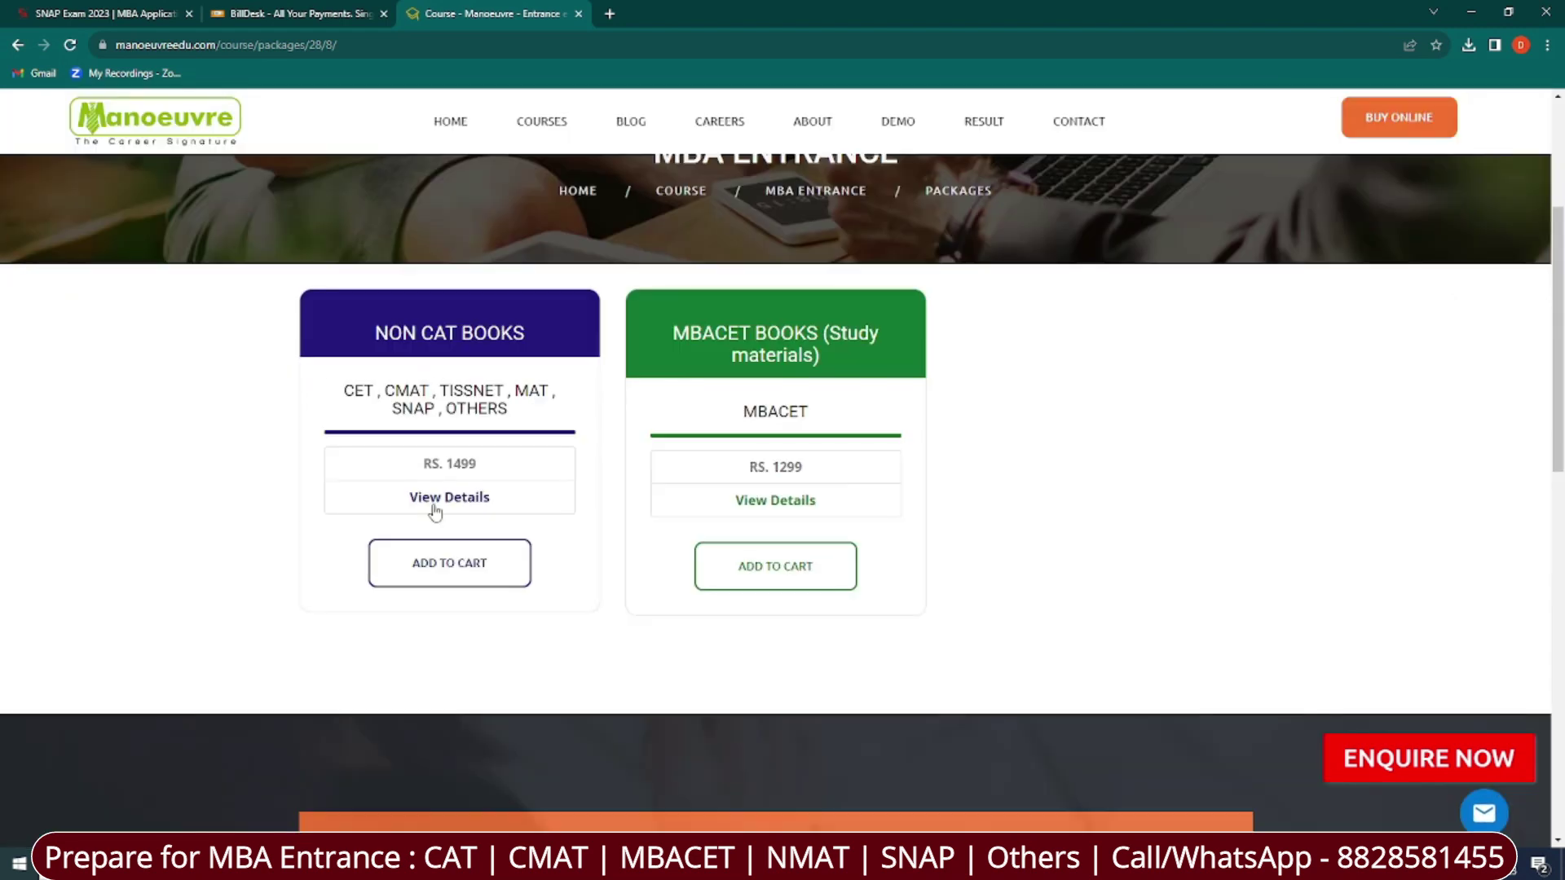
click(435, 507)
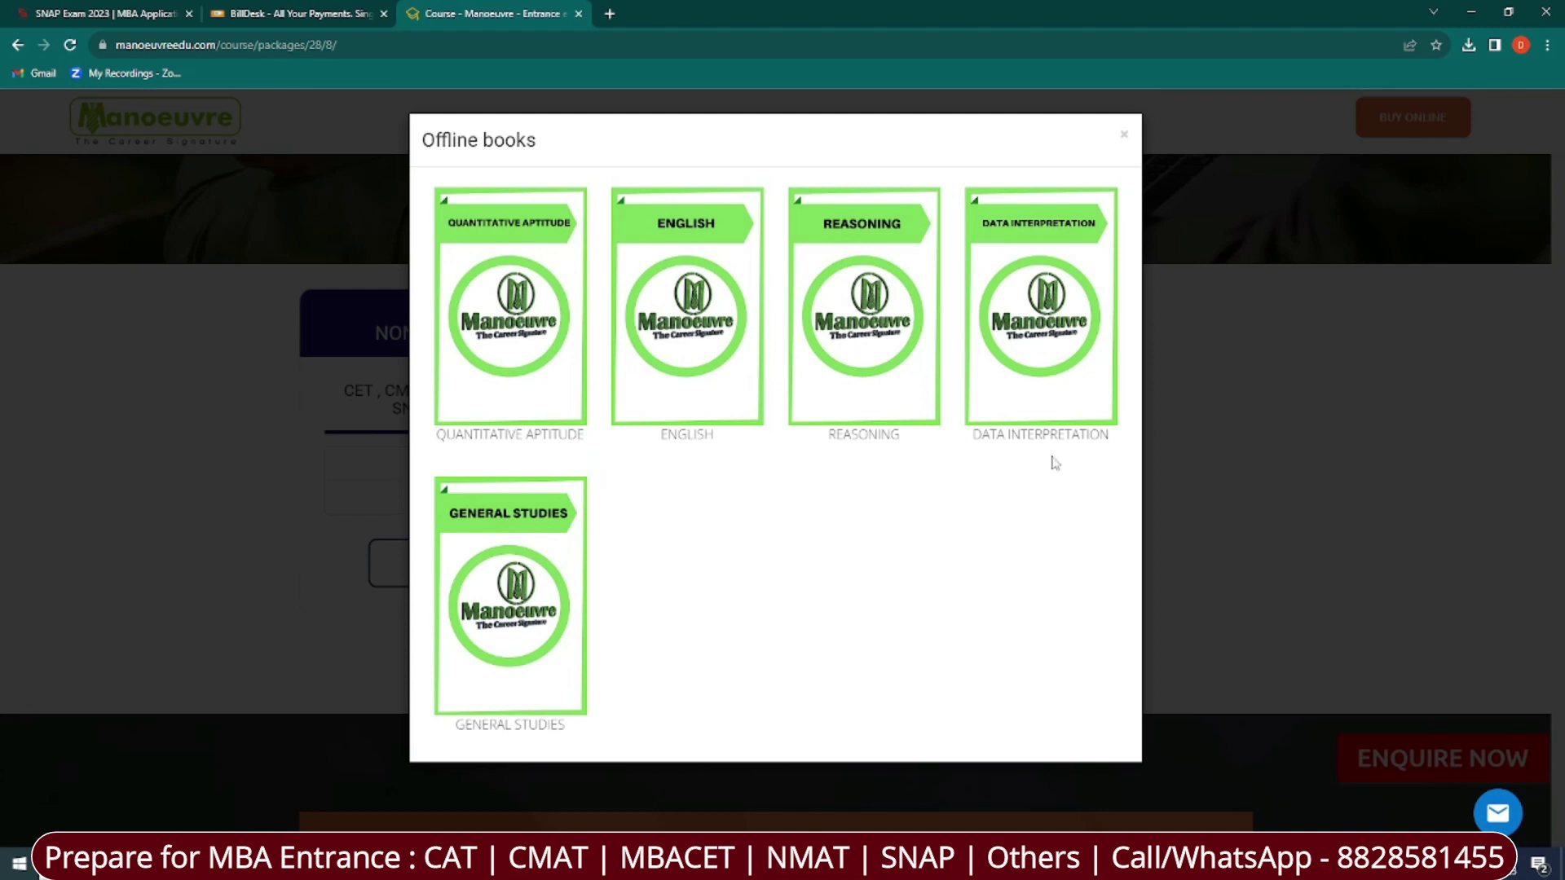
click(136, 622)
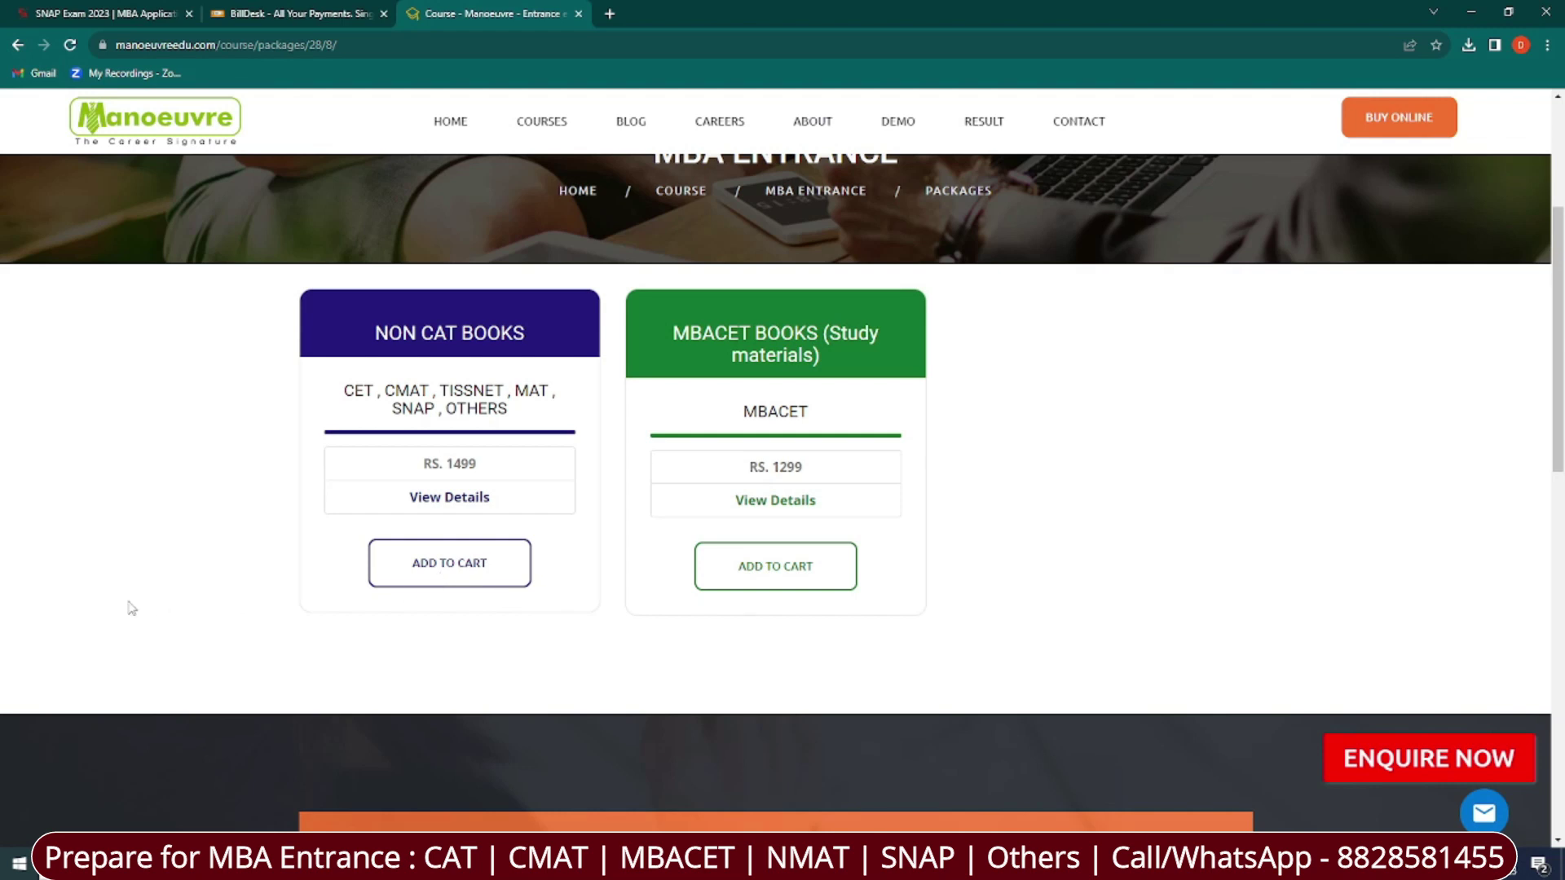
click(18, 44)
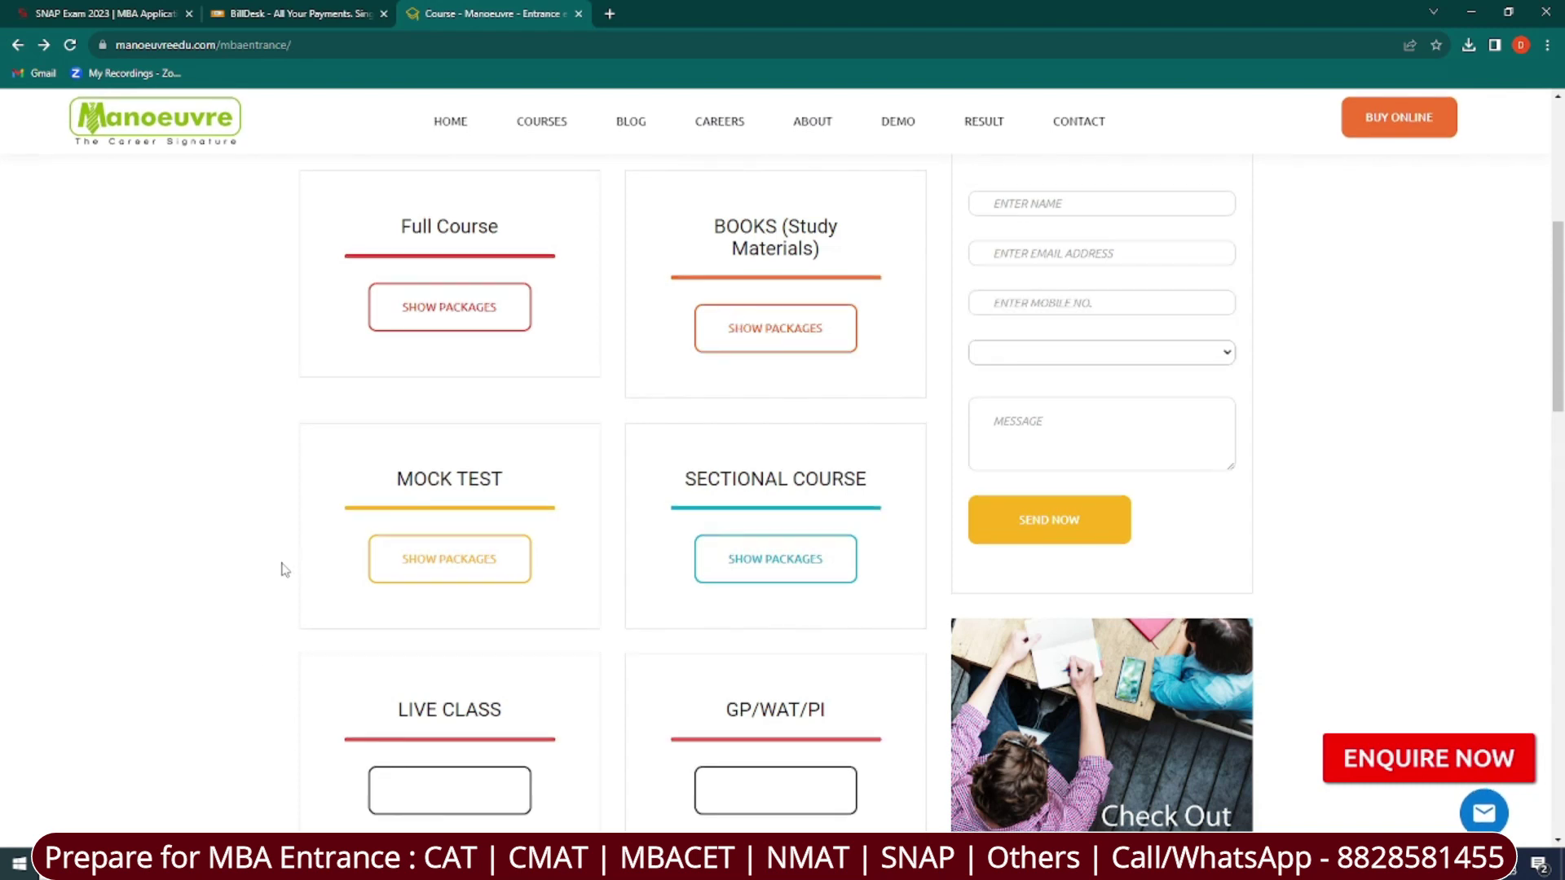
click(463, 578)
scroll(463, 579, down, 1)
scroll(778, 418, down, 3)
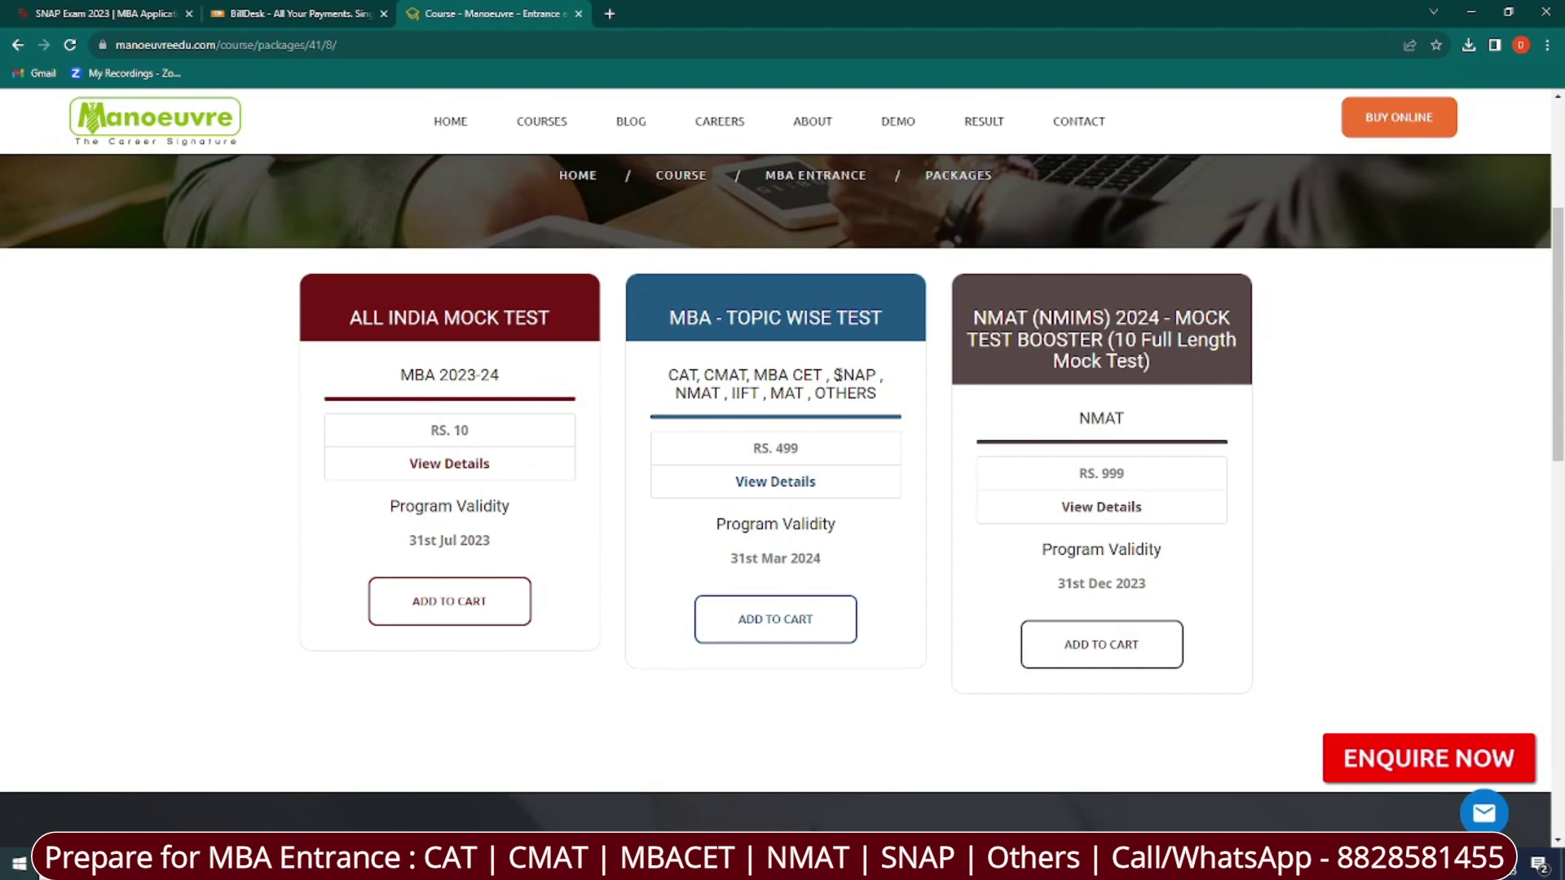
click(788, 489)
drag(499, 333, 657, 359)
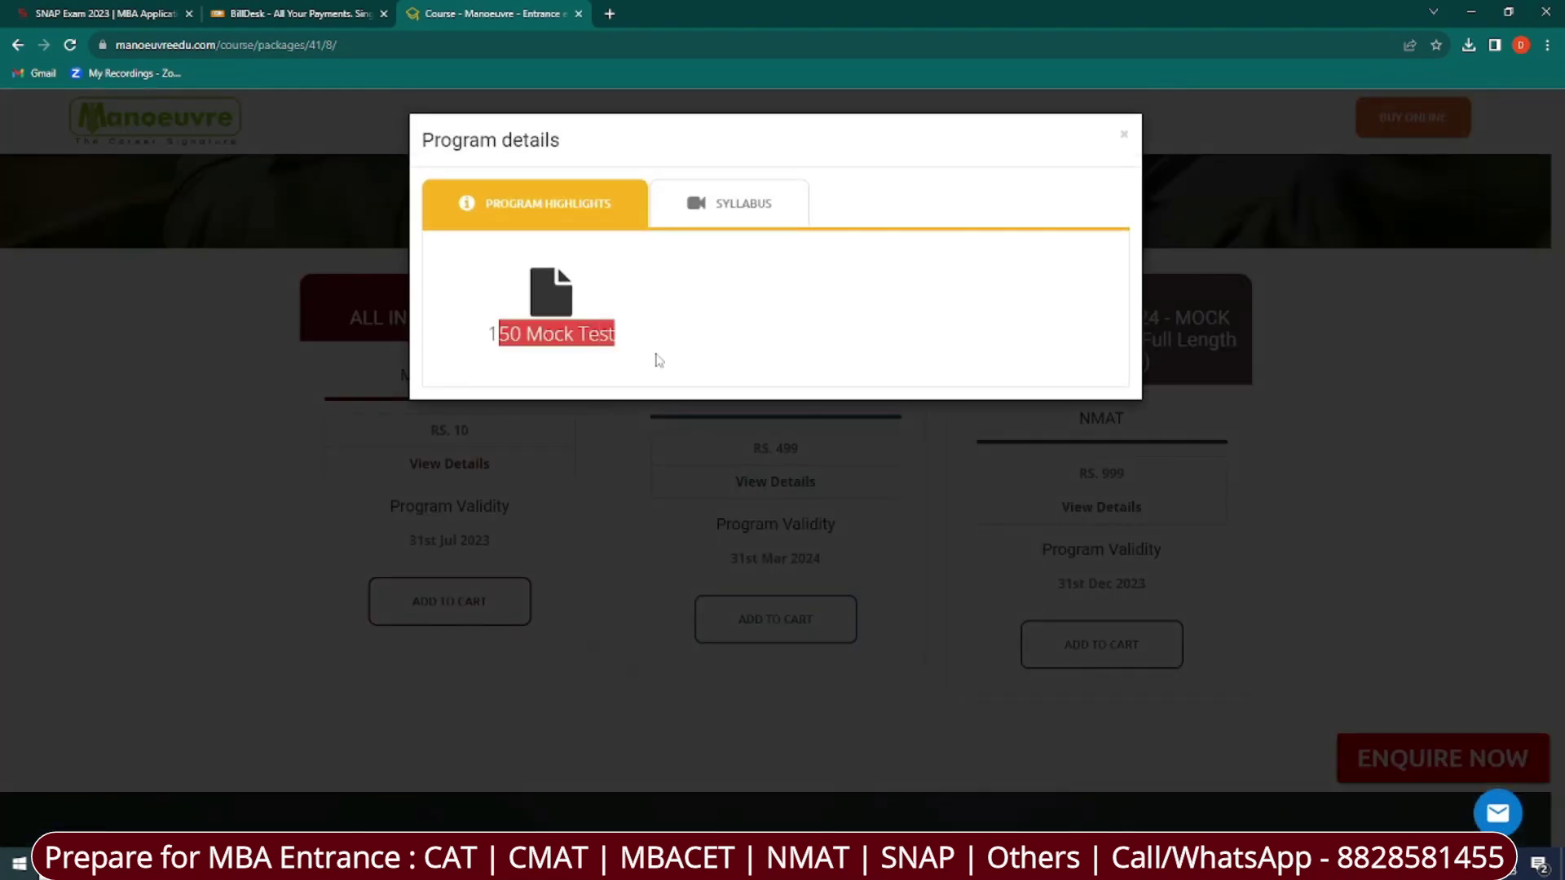
click(206, 400)
click(17, 45)
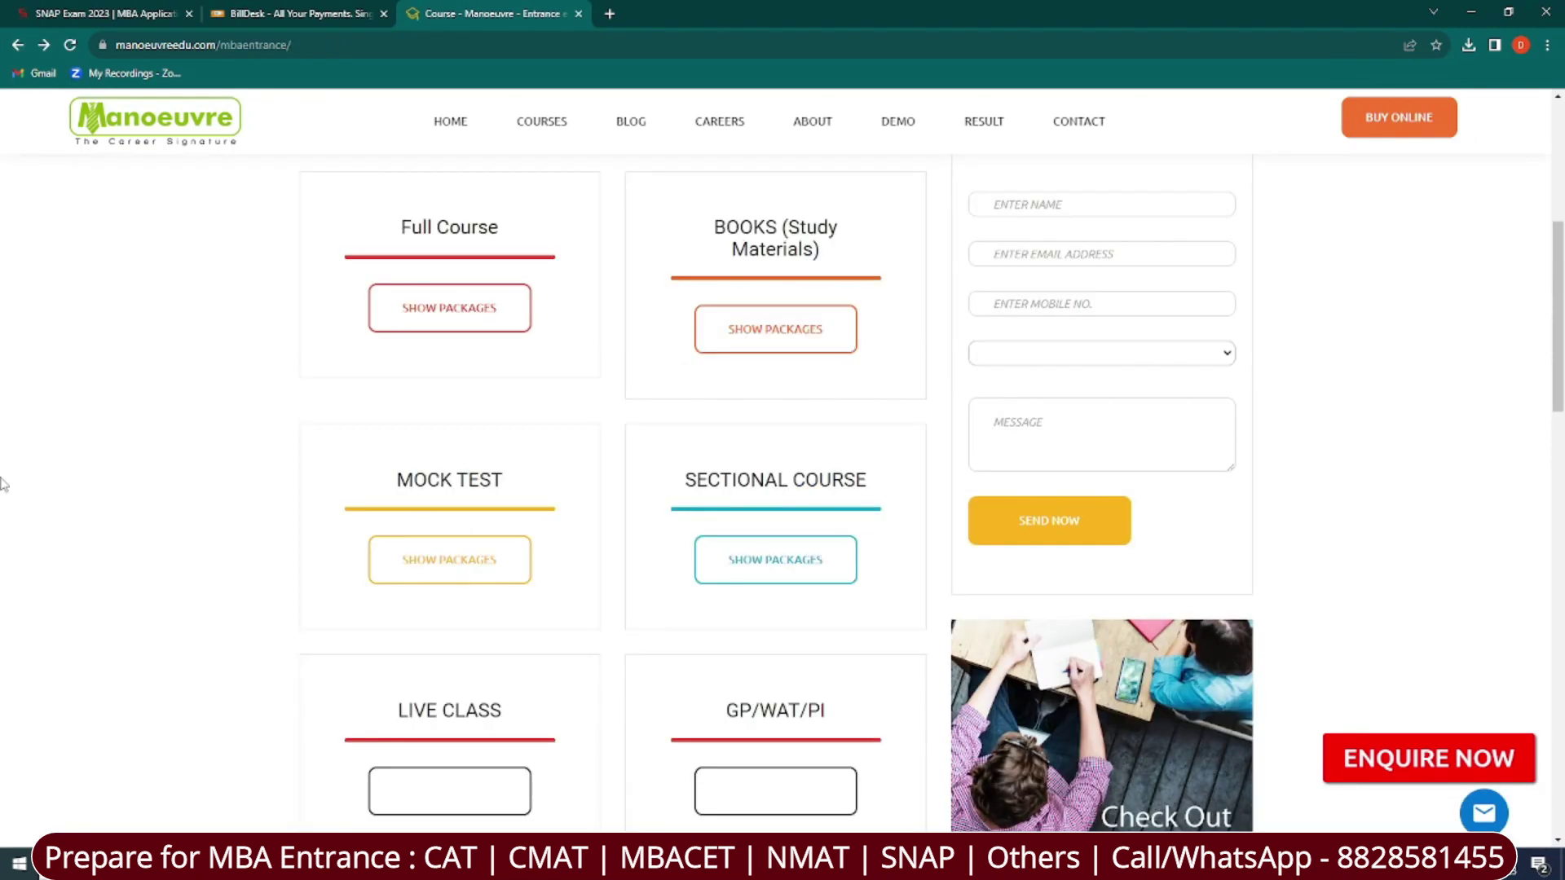